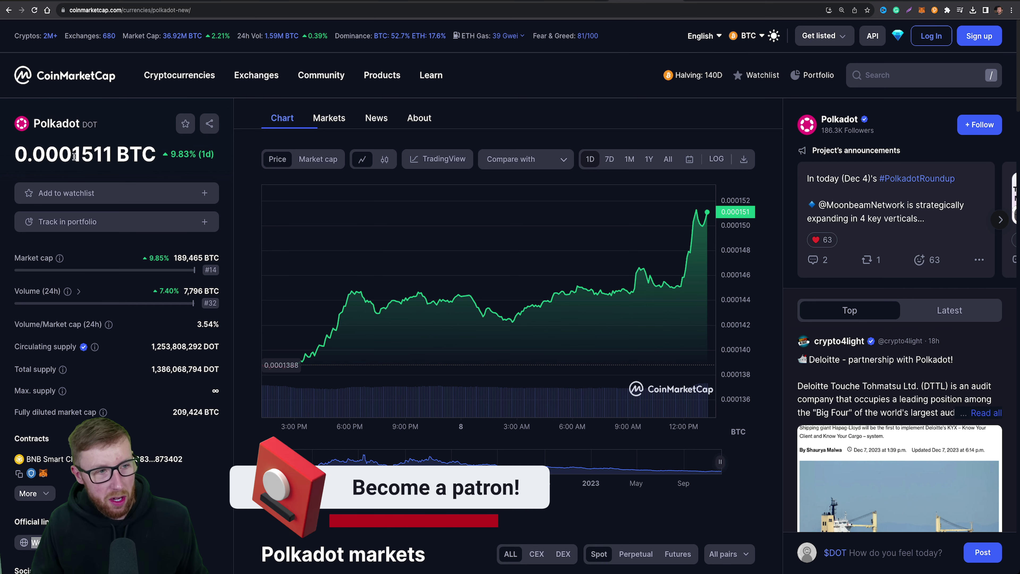
Change Google's BTC converter amount to 0.0001511 BTC, showing about 6.61 USD.
drag(72, 155, 112, 157)
key(ctrl+Tab)
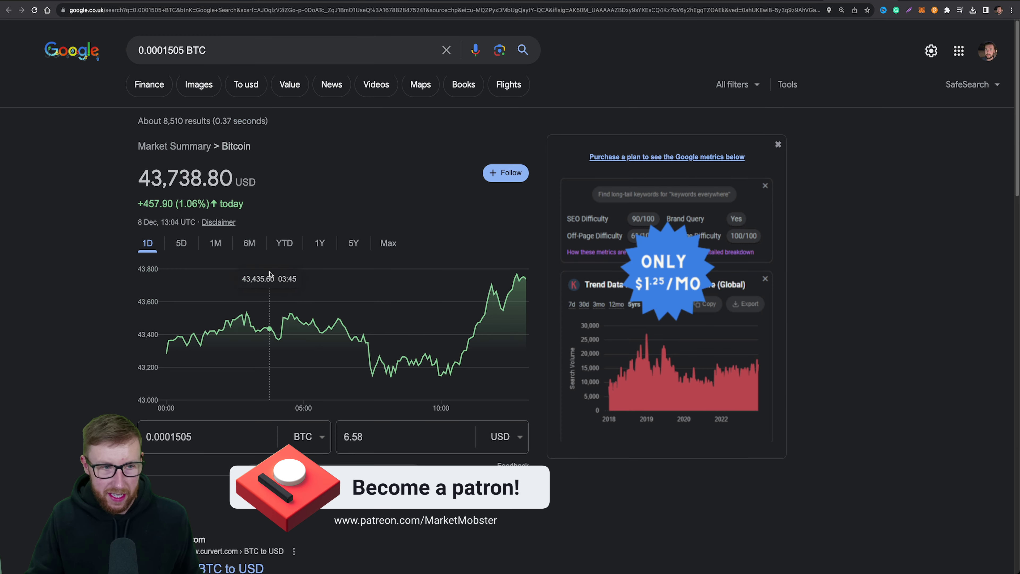
click(233, 431)
key(BackSpace)
key(BackSpace)
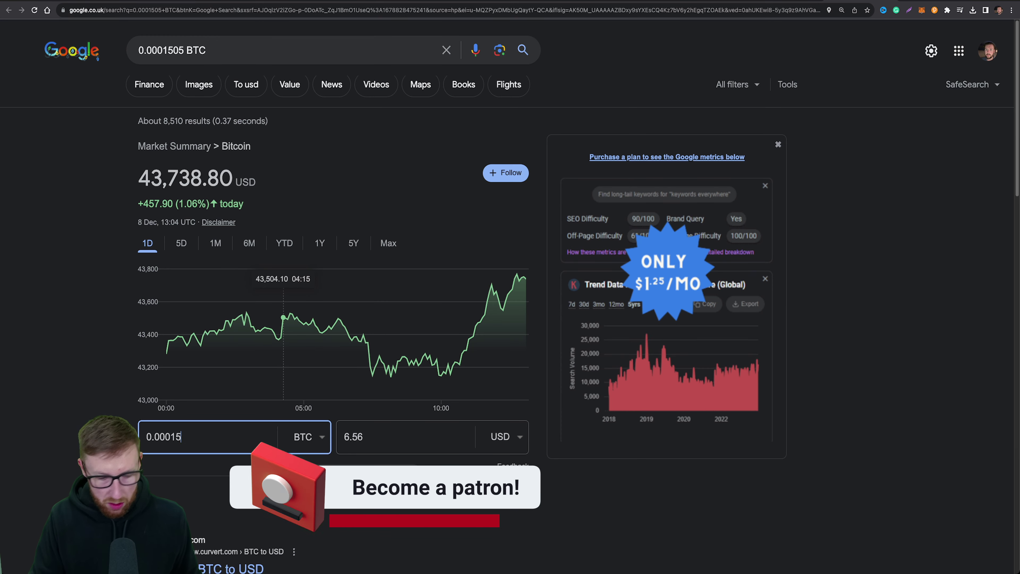
text(11)
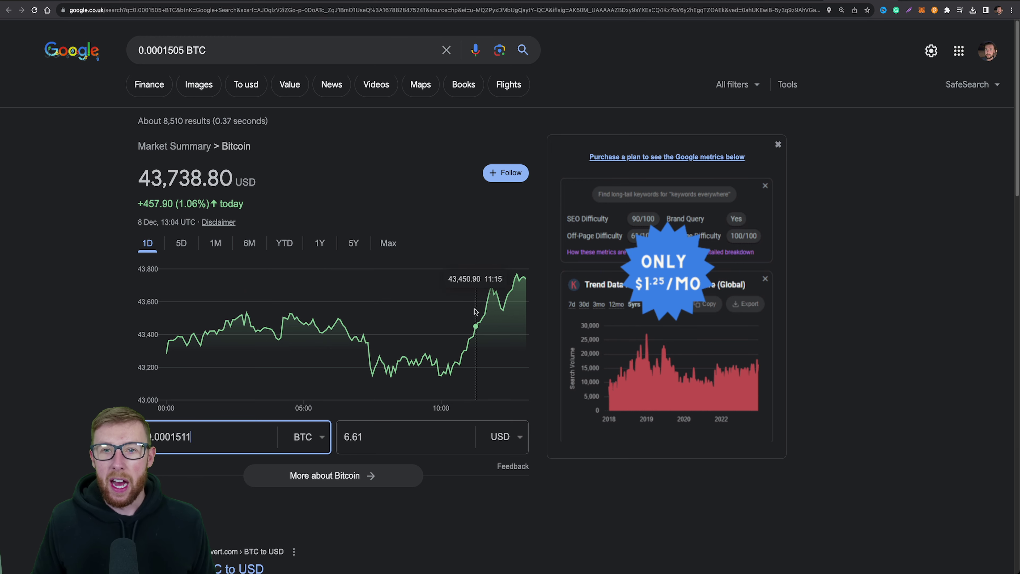
Switch to the browser tab with the Binance DOTUSDT 3-day chart.
click(793, 1)
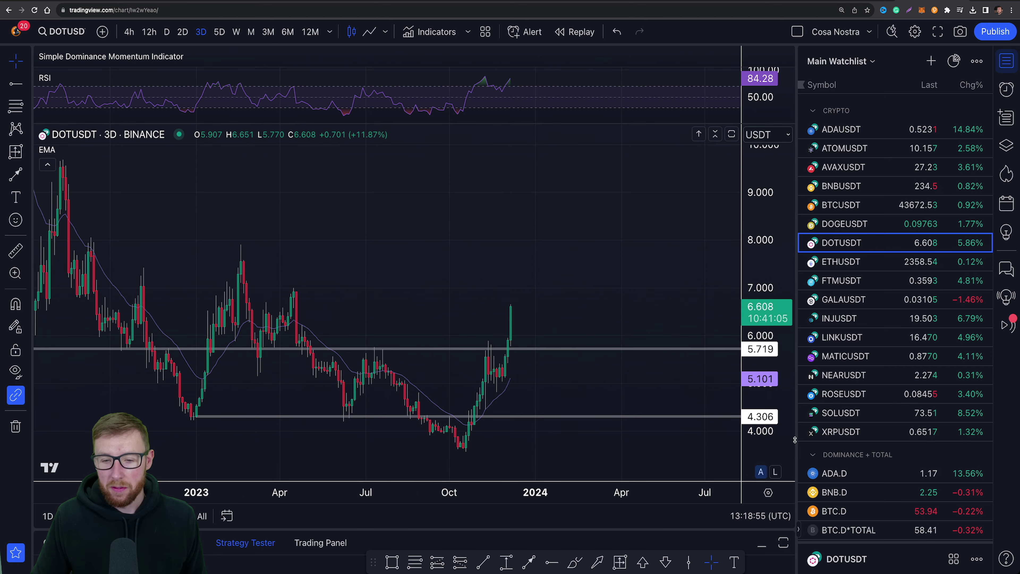
Load DOTBTC from the BTC Pairs watchlist, maximize the price pane, and zoom out fully.
scroll(878, 464, down, 12)
scroll(877, 464, down, 10)
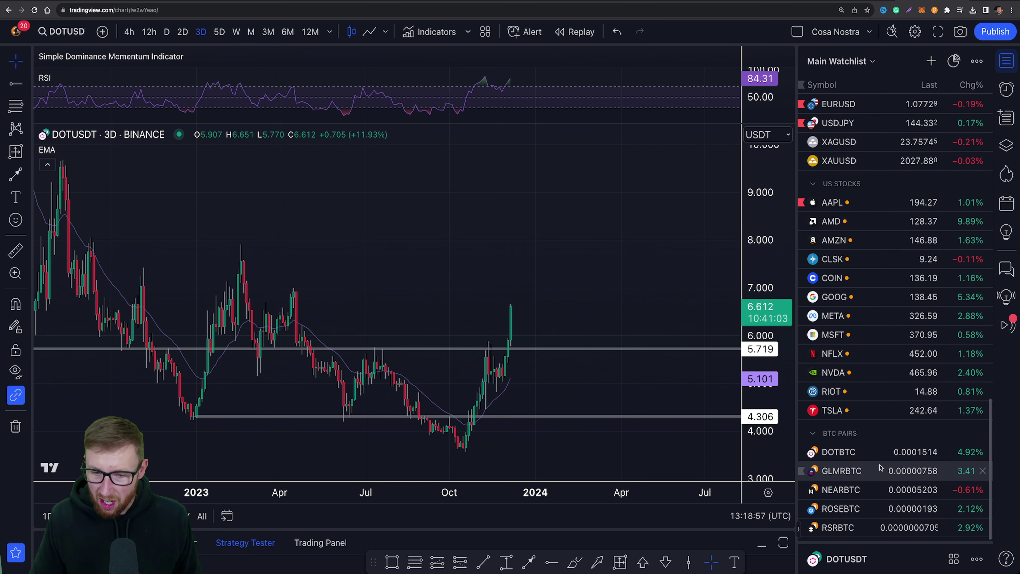
click(872, 453)
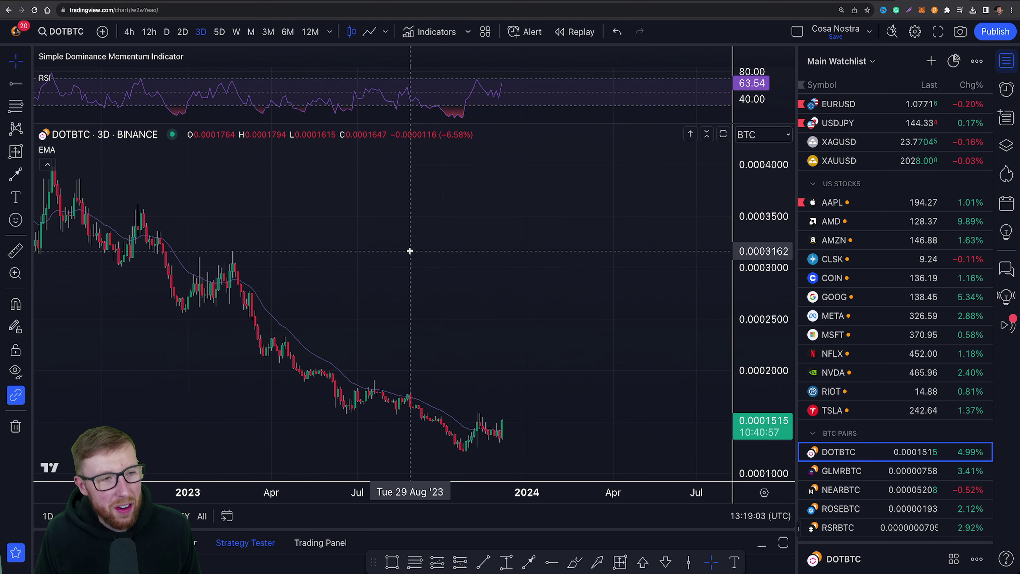
double_click(461, 253)
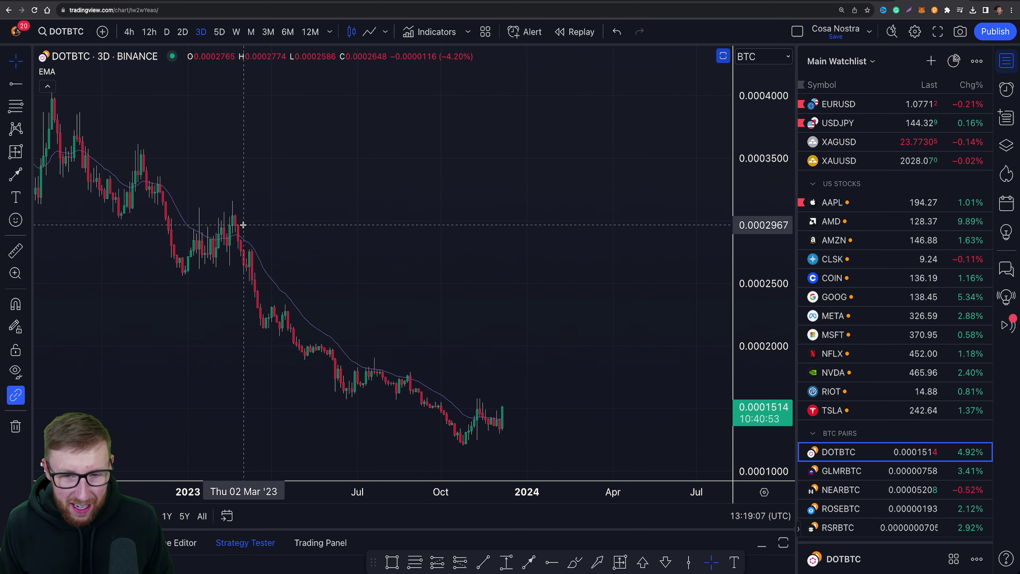
scroll(263, 250, down, 5)
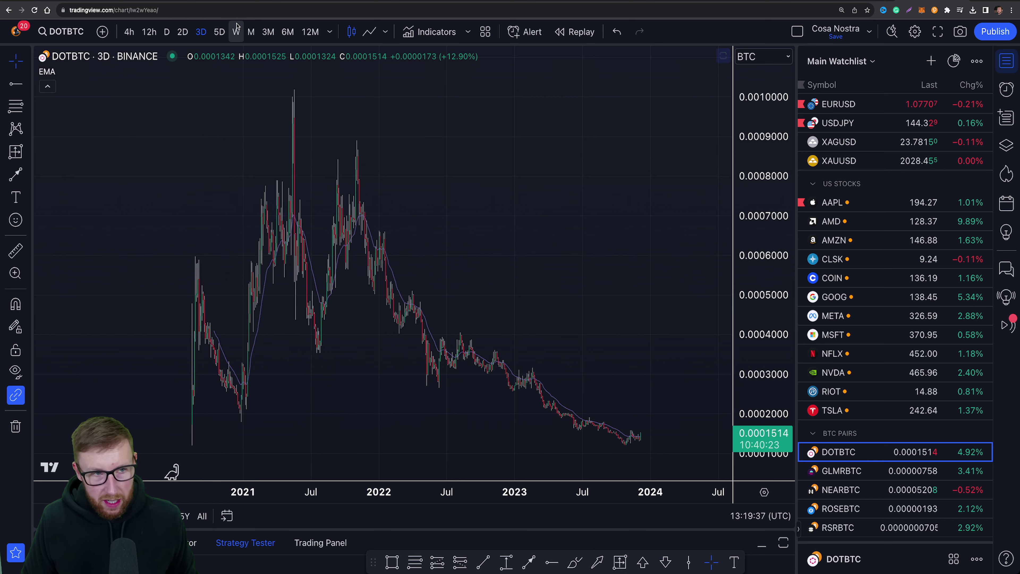
Set the DOTBTC chart to the W timeframe and adjust the zoom.
click(237, 31)
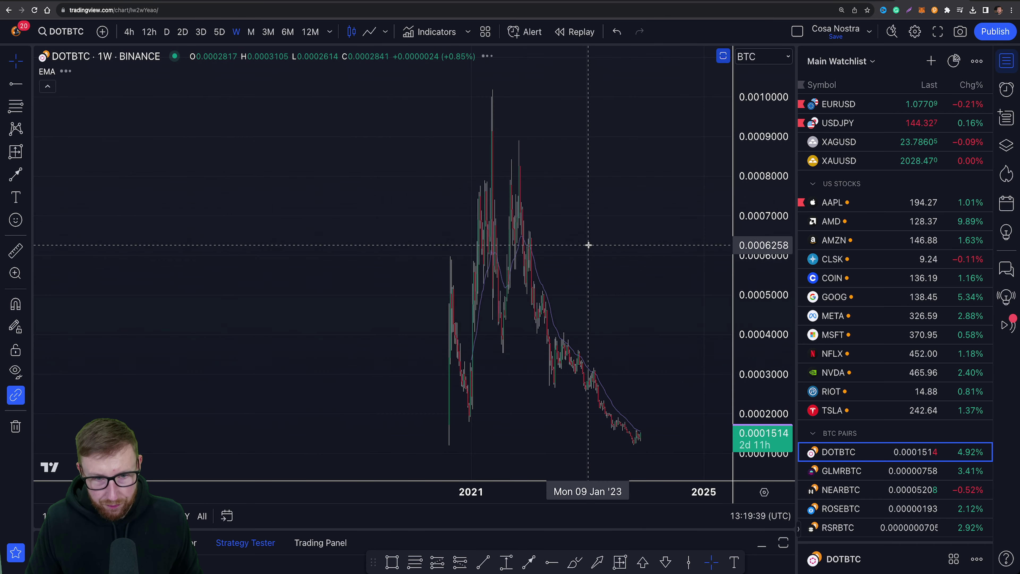
scroll(517, 290, up, 5)
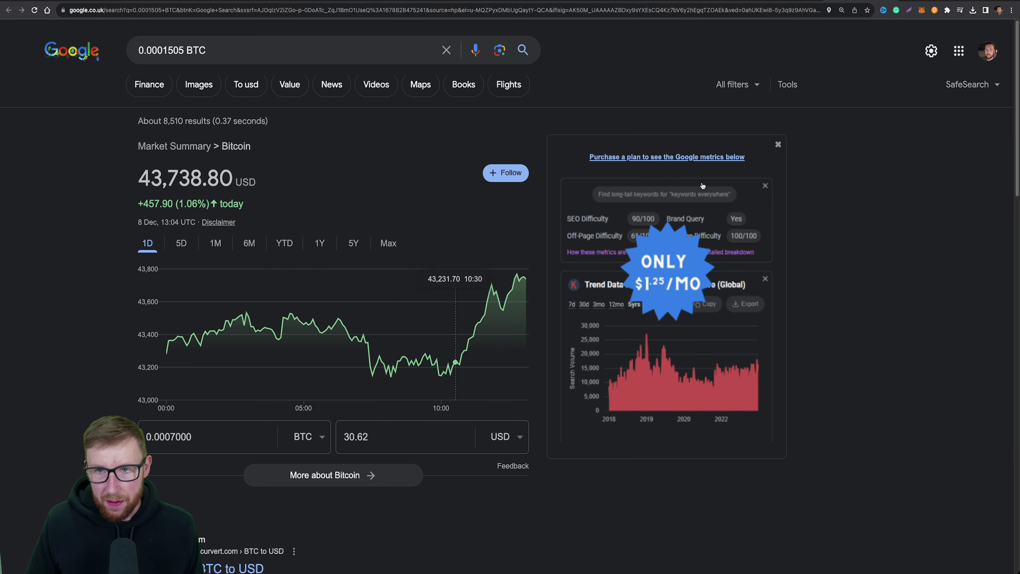
Return from the Google converter to the weekly DOTBTC chart with Ctrl+Tab.
key(ctrl+Tab)
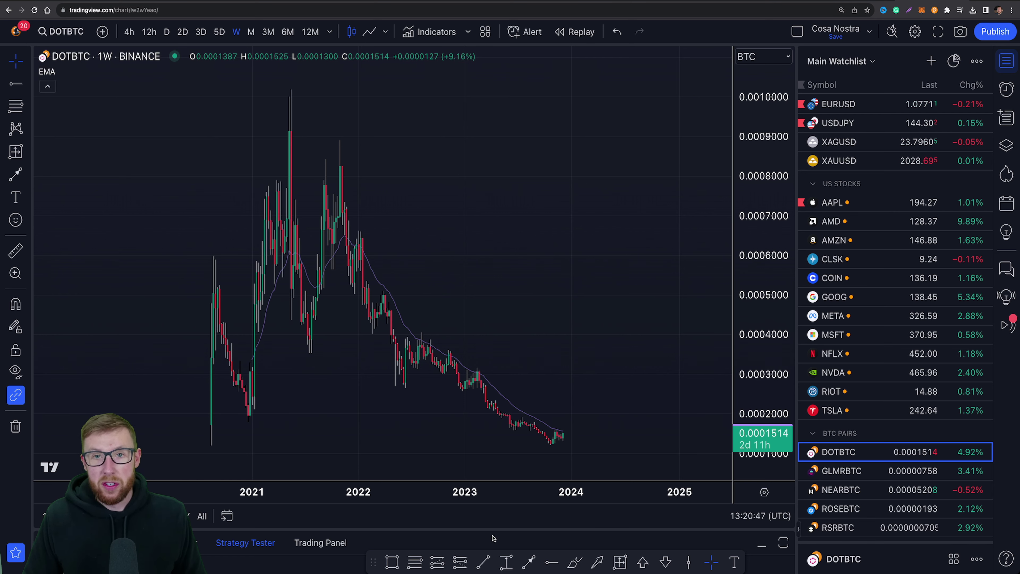
click(506, 562)
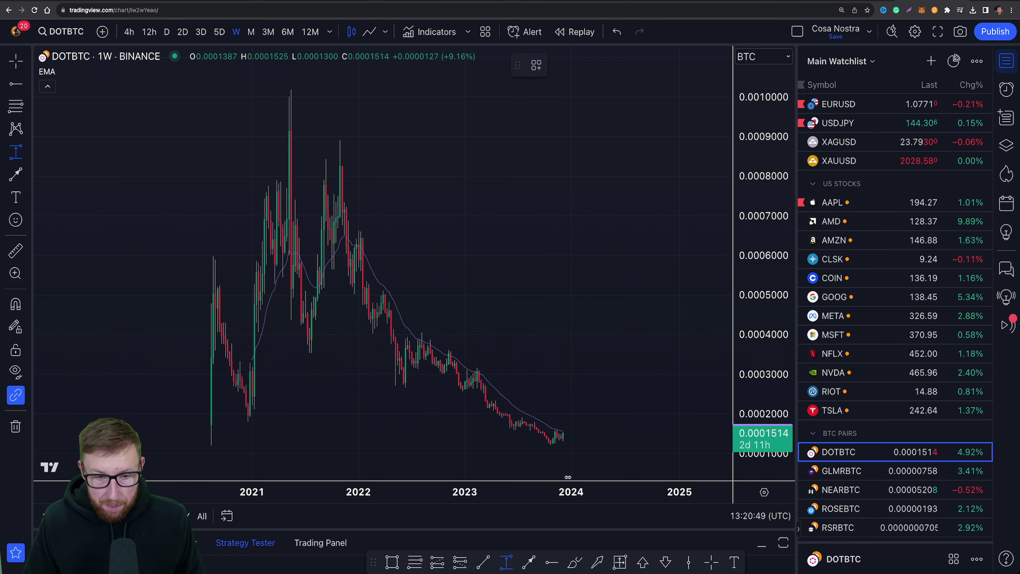
click(567, 433)
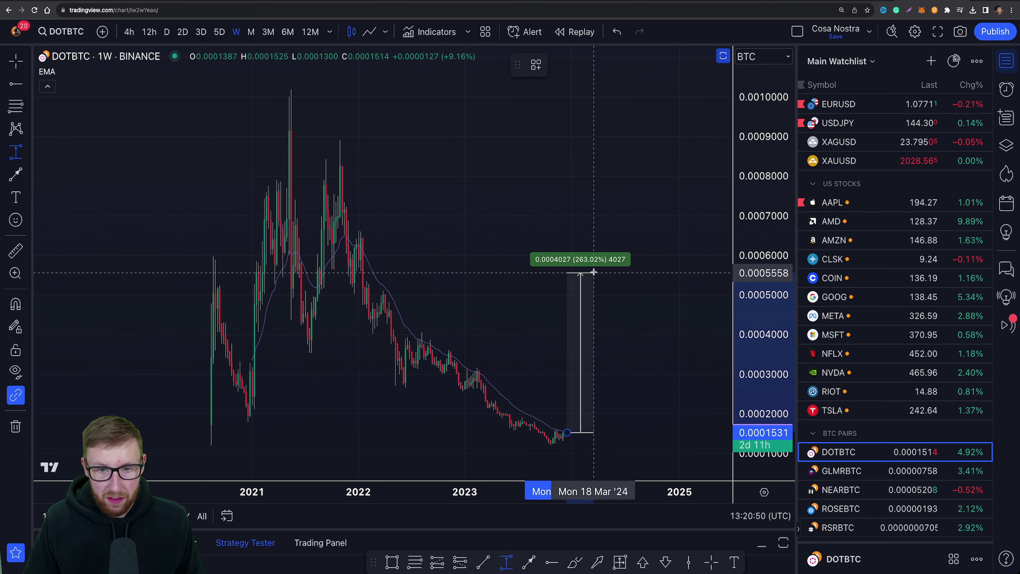
click(603, 214)
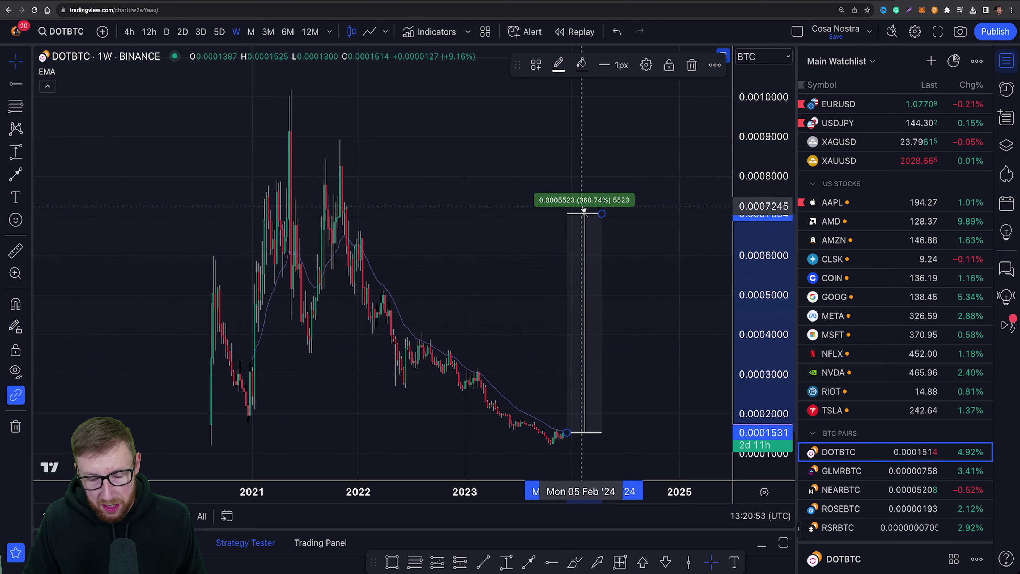
key(Delete)
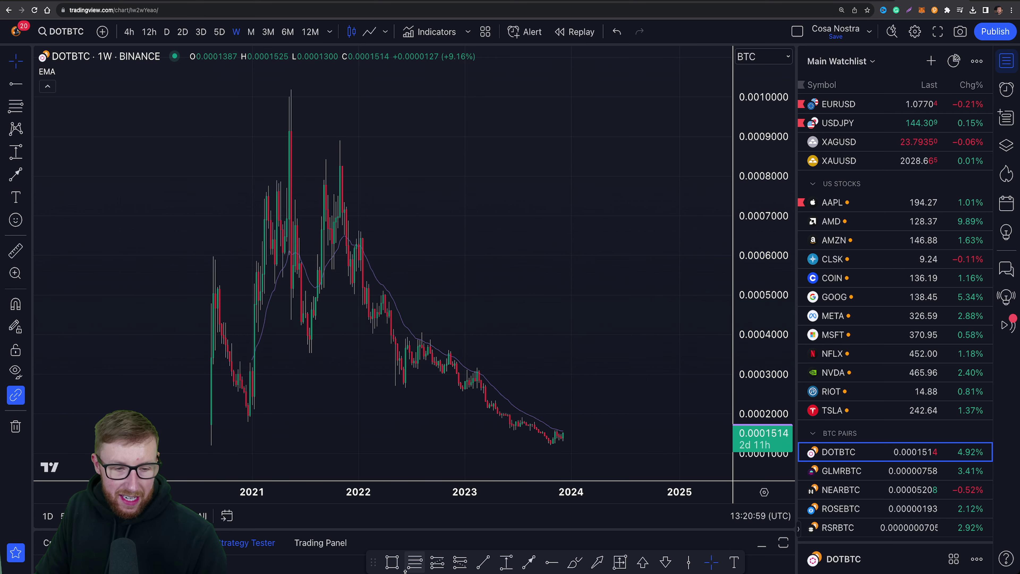
On a line chart, place horizontal rays at 0.0003734, 0.0005144 and 0.0006736.
click(369, 31)
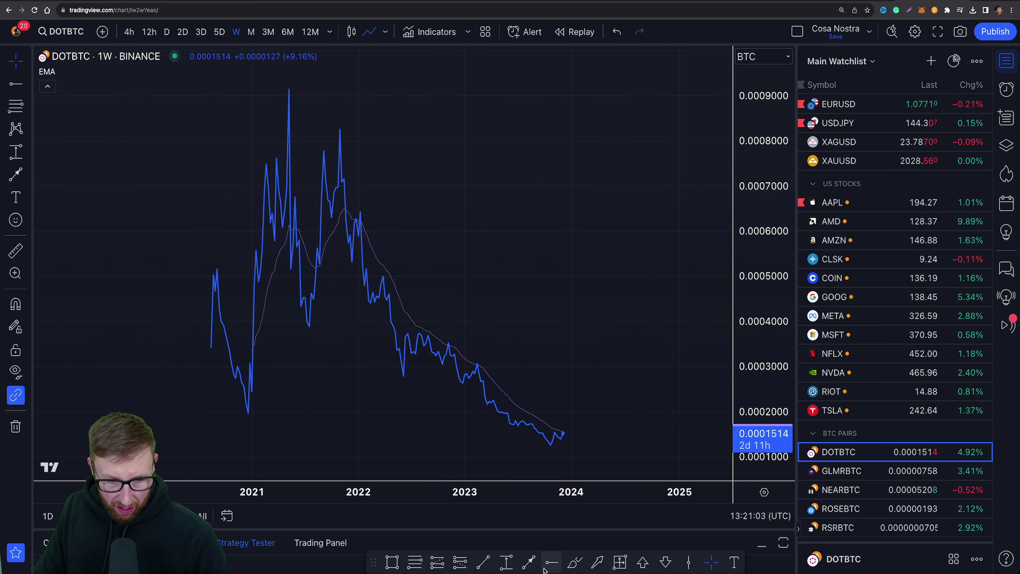
click(552, 562)
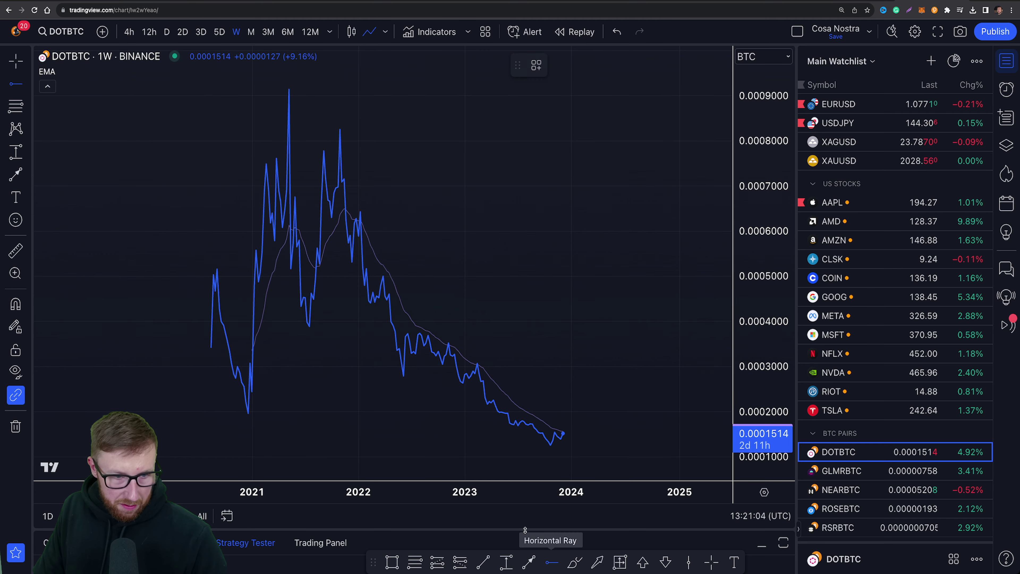
click(407, 334)
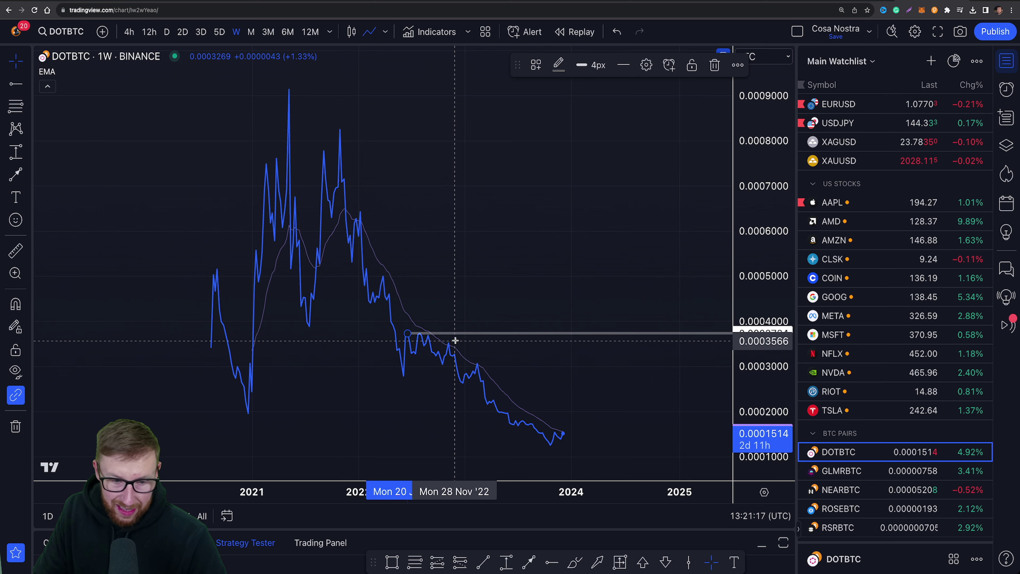
click(552, 561)
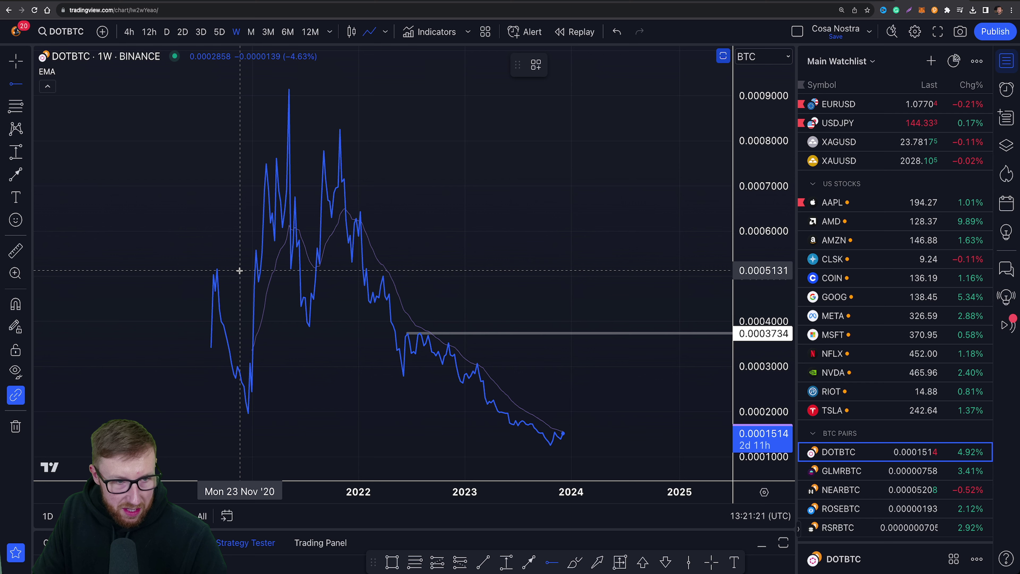
click(216, 270)
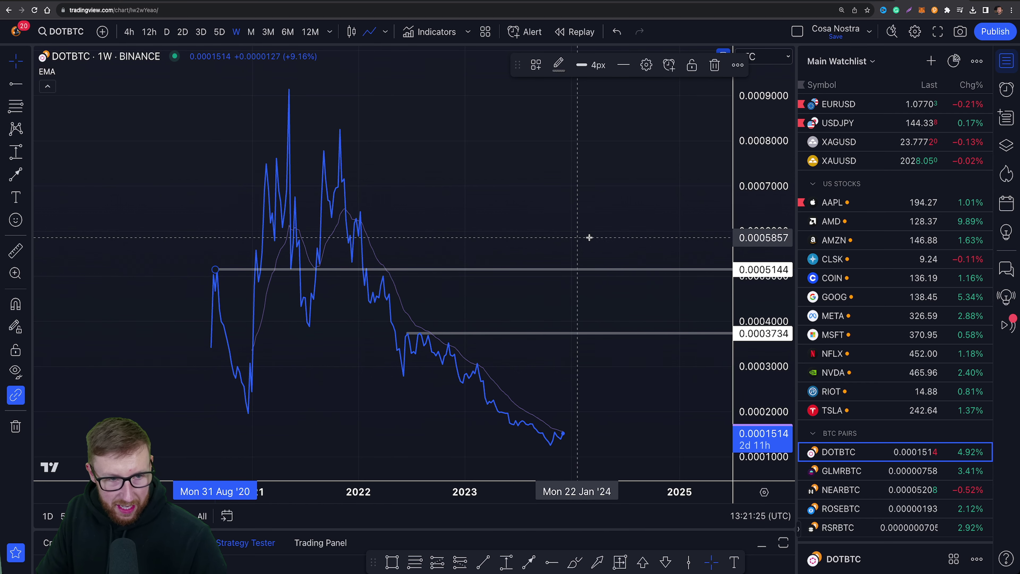
click(552, 562)
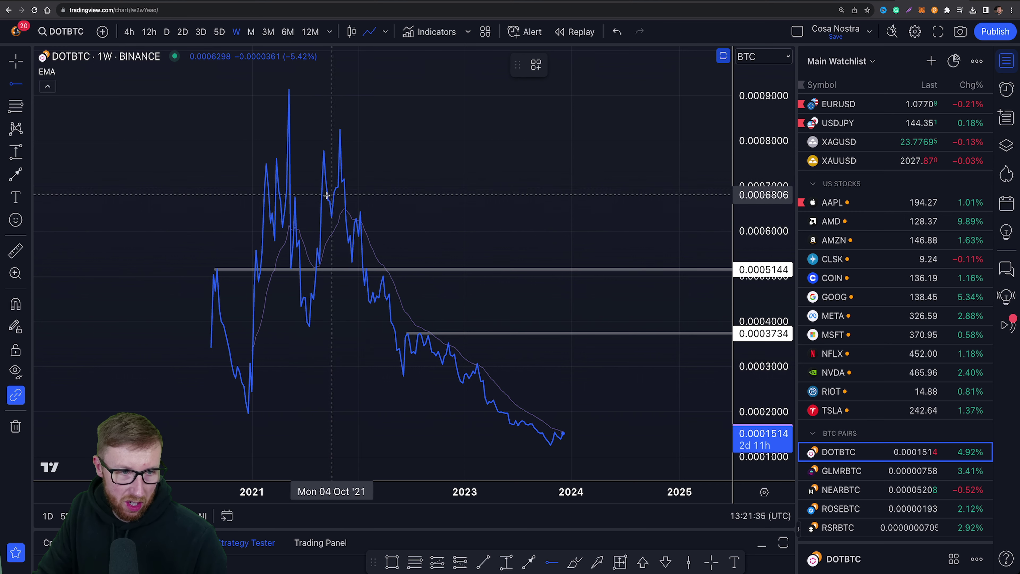
click(296, 197)
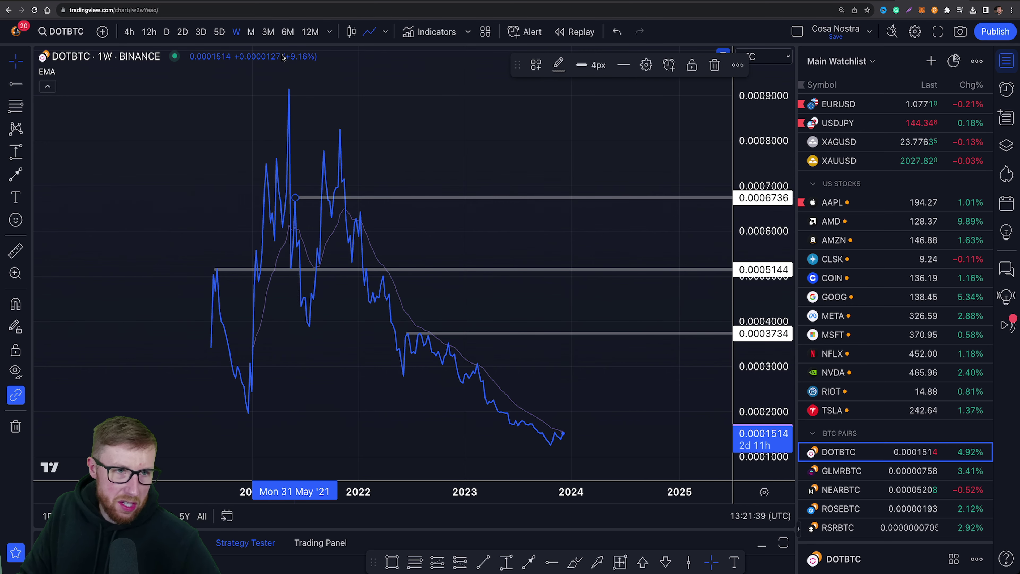
Switch back to candlesticks and lower the top ray to 0.0006609.
click(351, 32)
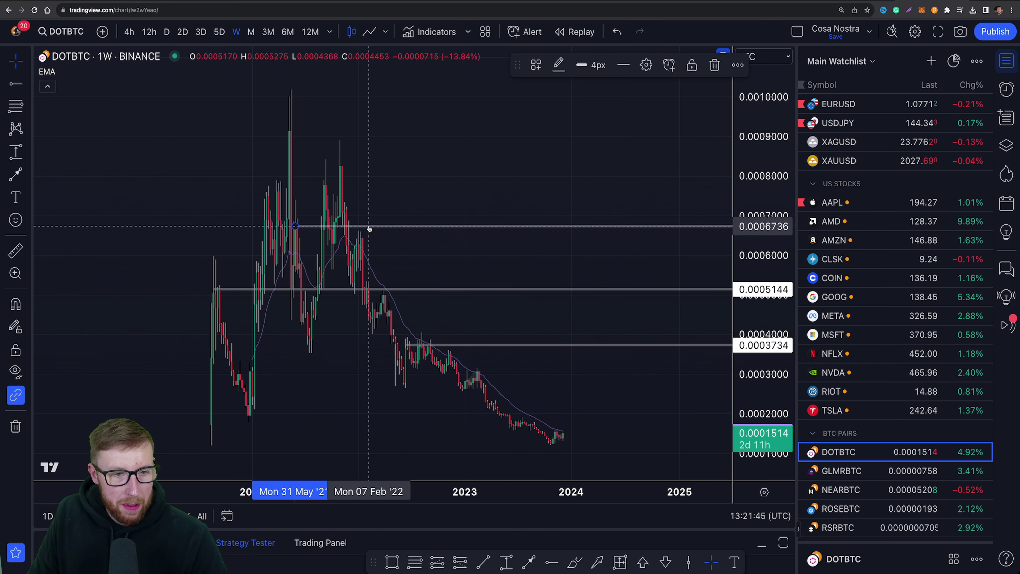
drag(370, 229, 371, 234)
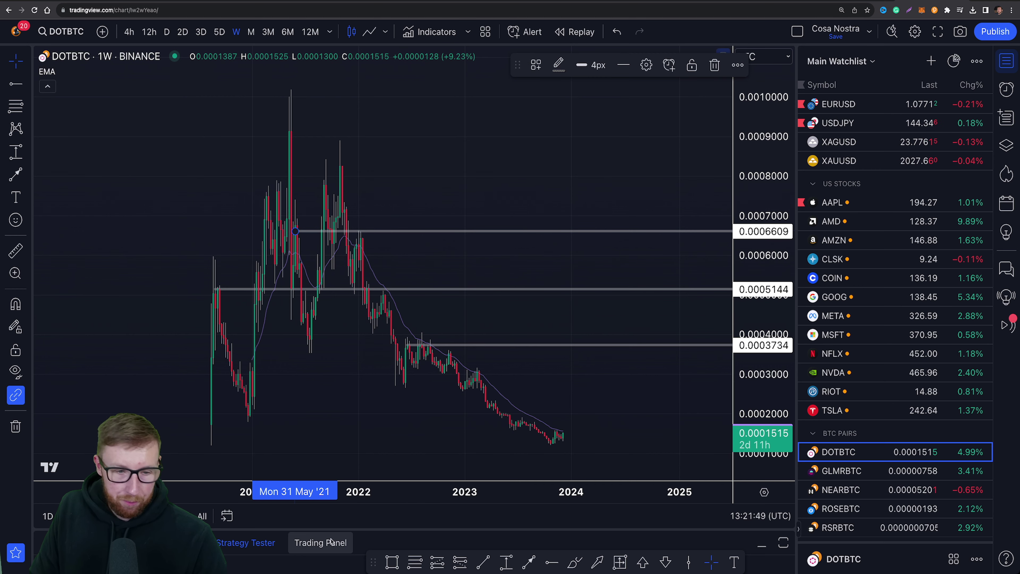
key(alt+h)
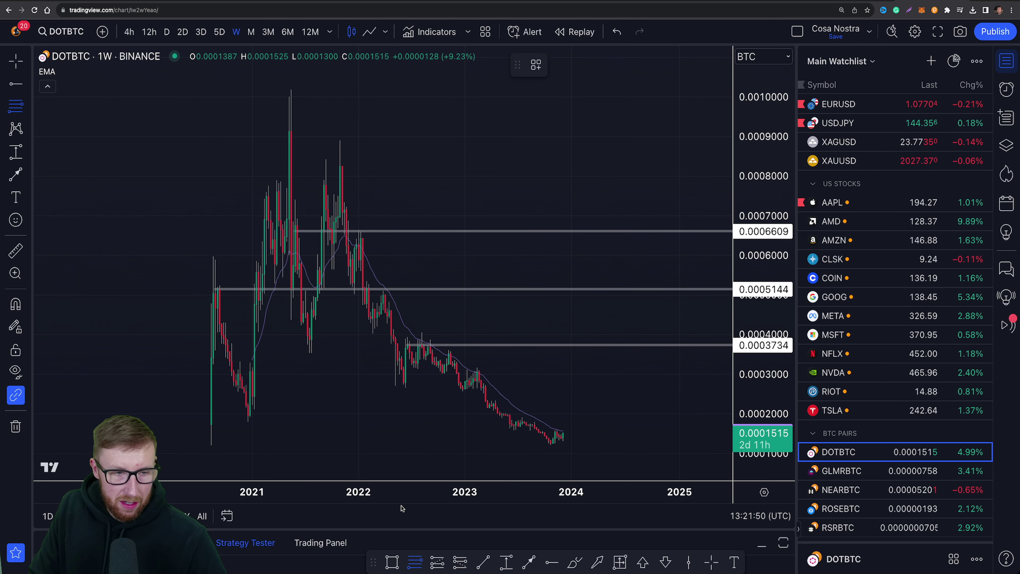
Draw a Fib retracement from 0.0008901 to 0.0001197, then box the 0.382-to-0.00037 zone.
click(340, 140)
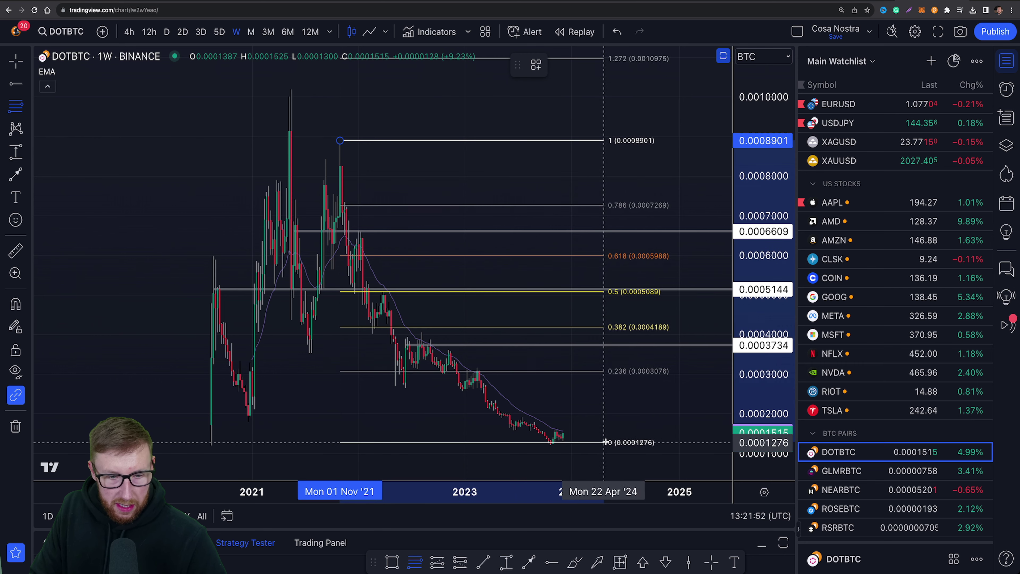
click(675, 445)
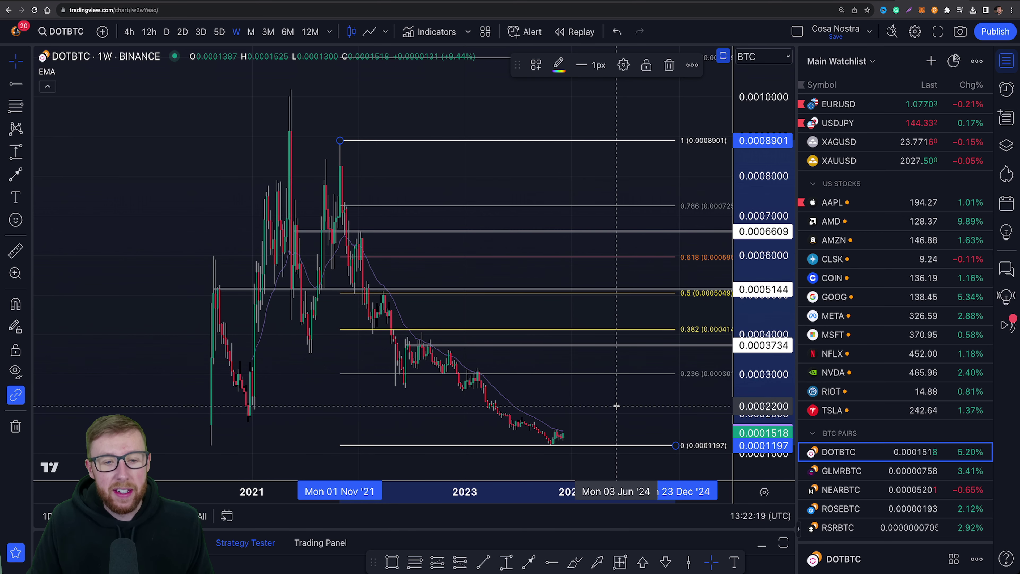
drag(615, 405, 514, 405)
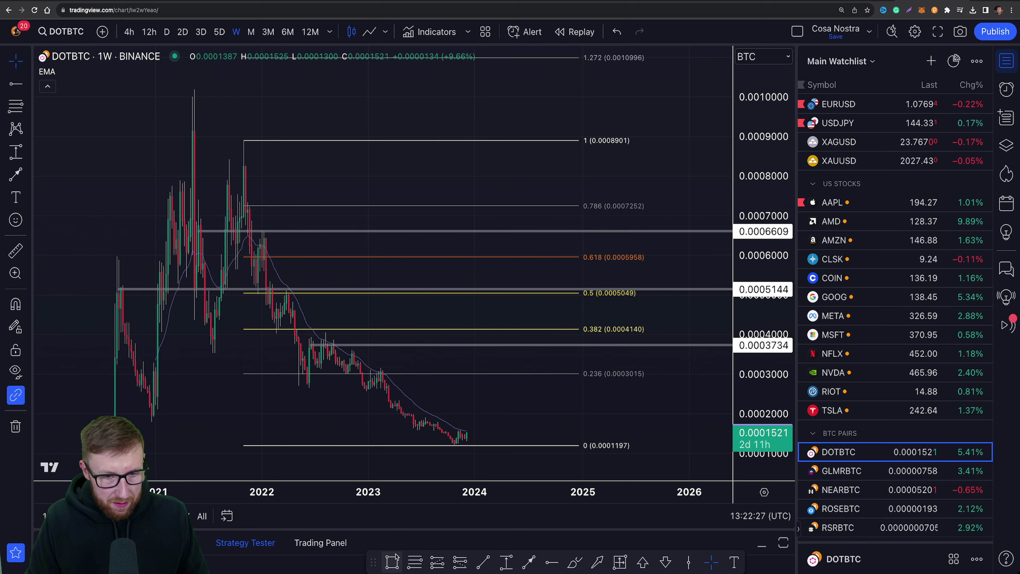
click(392, 562)
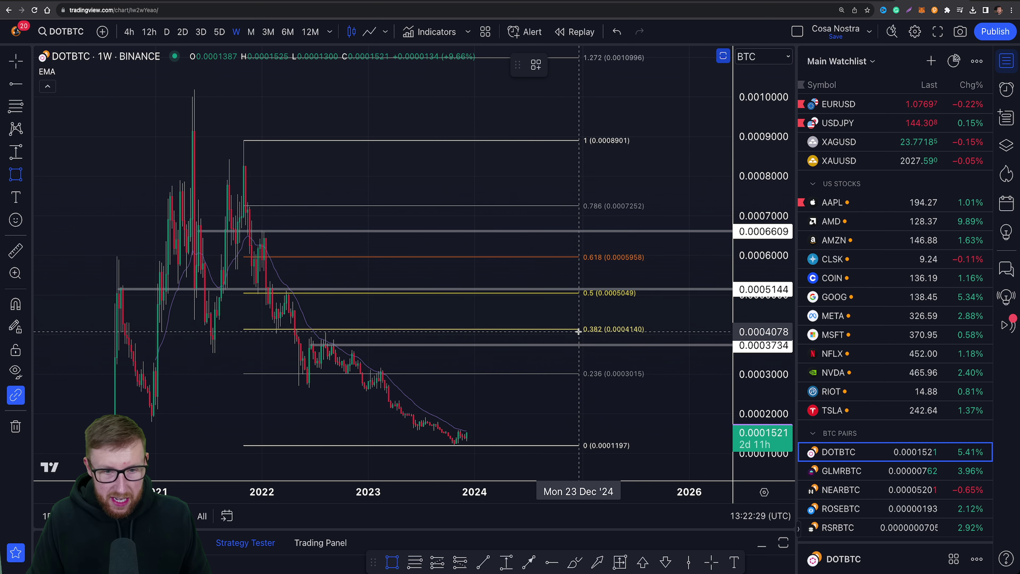
mouse_move(578, 328)
mouse_down()
mouse_move(542, 341)
mouse_move(212, 346)
mouse_move(257, 342)
mouse_move(245, 341)
mouse_up()
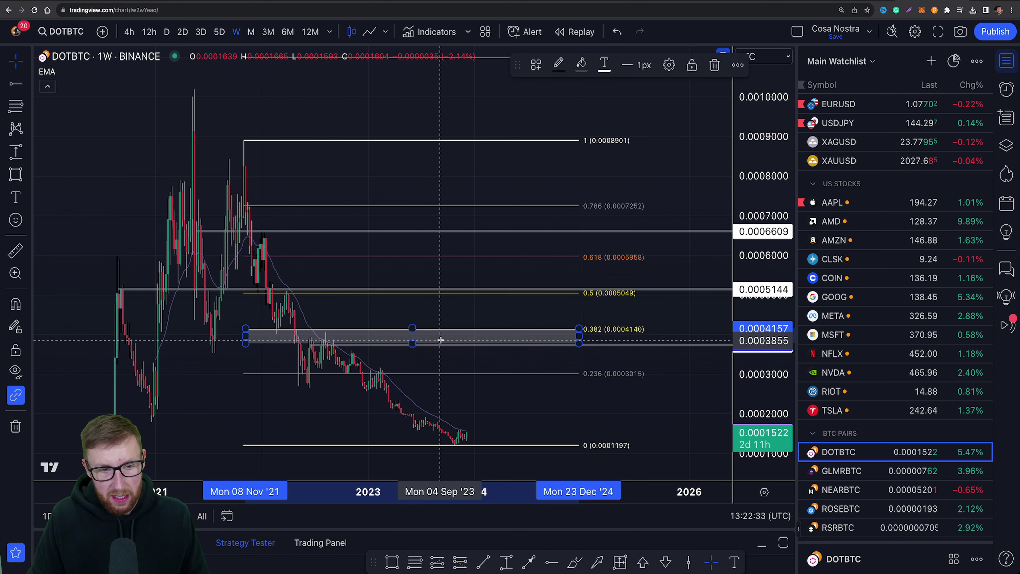
Give the 0.382 rectangle the text label 'TP' in its settings.
double_click(570, 345)
text(TP)
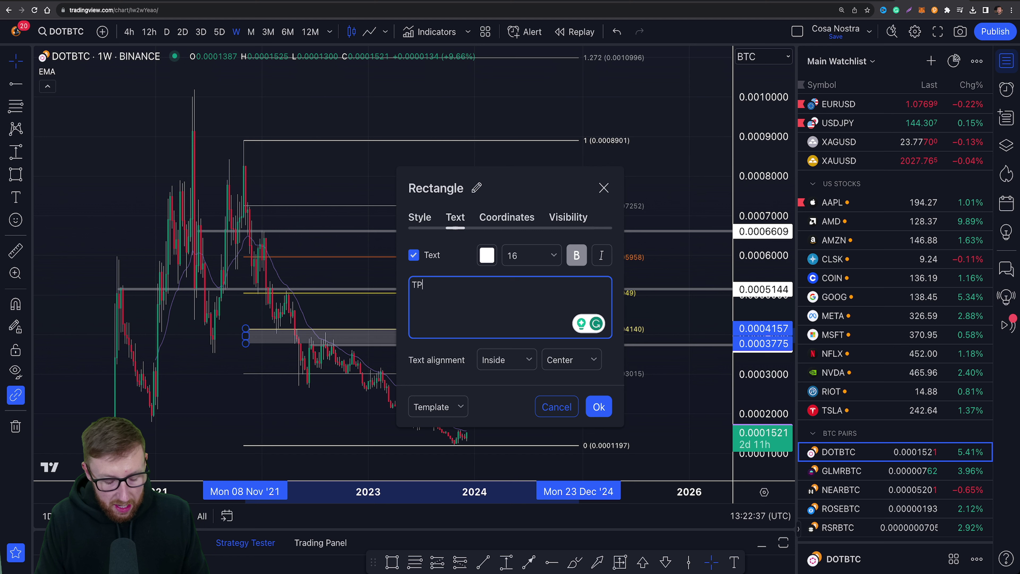
text( -)
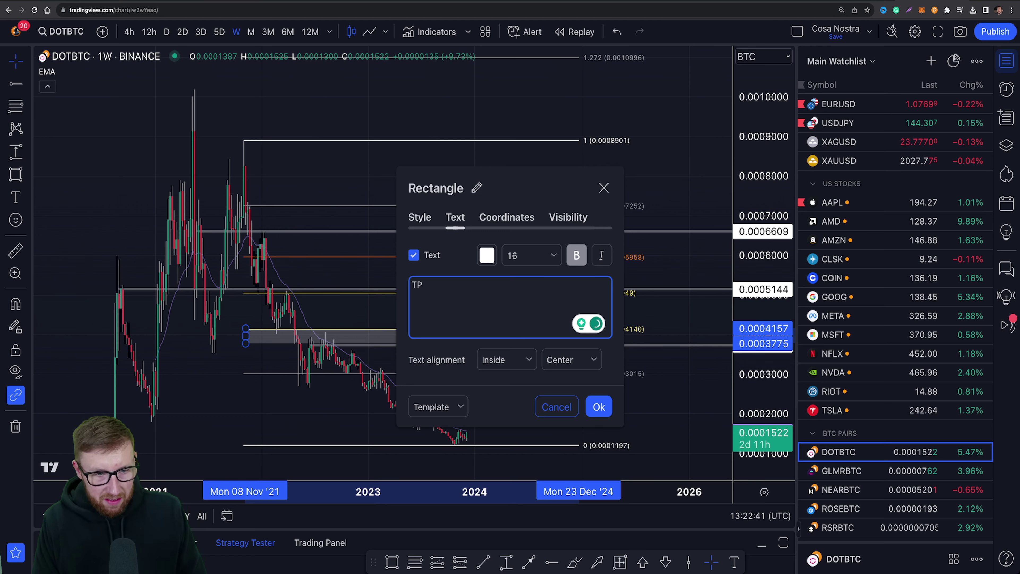
click(599, 407)
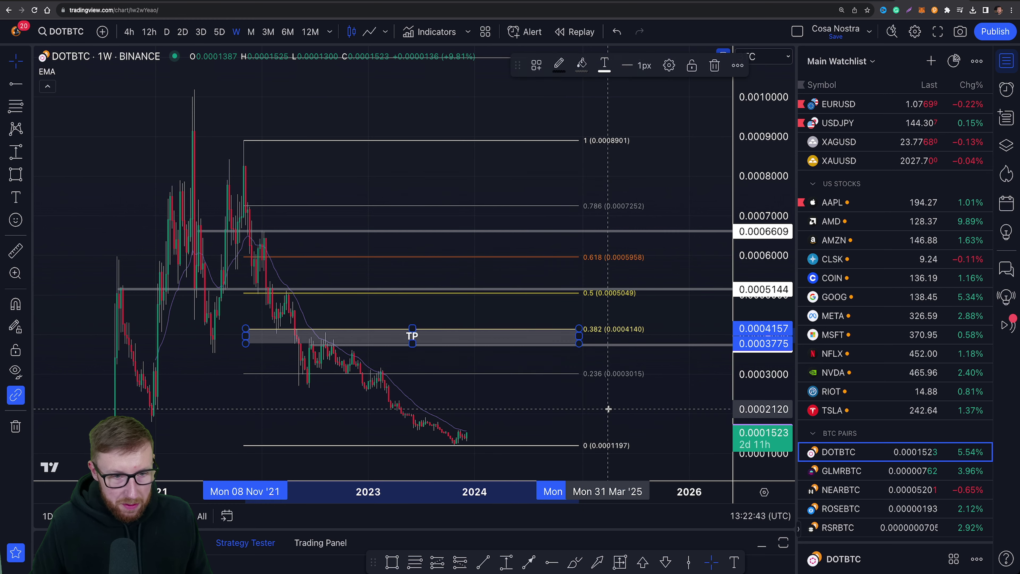
click(648, 380)
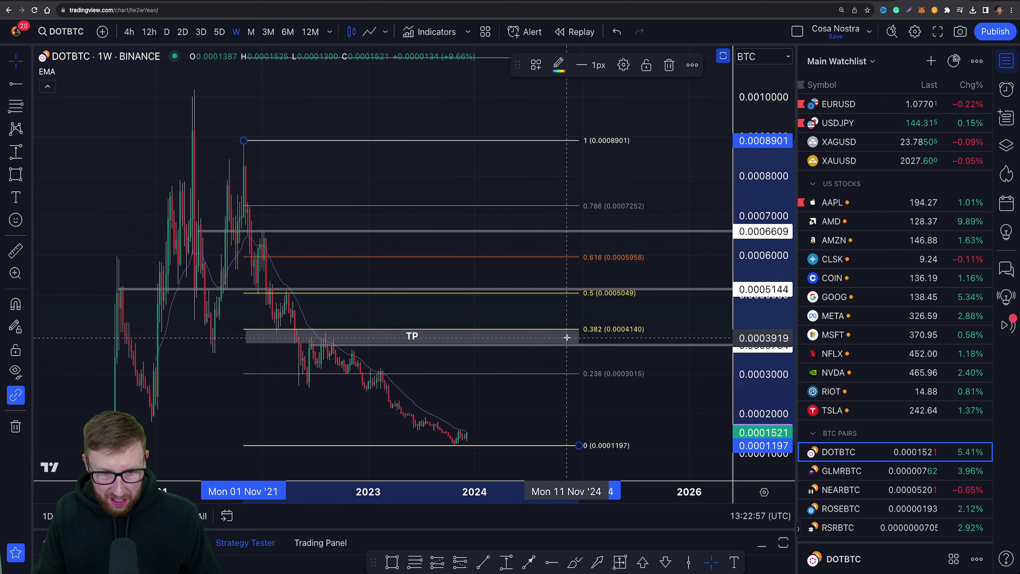
Copy the TP rectangle up to the 0.5 Fibonacci level.
click(578, 337)
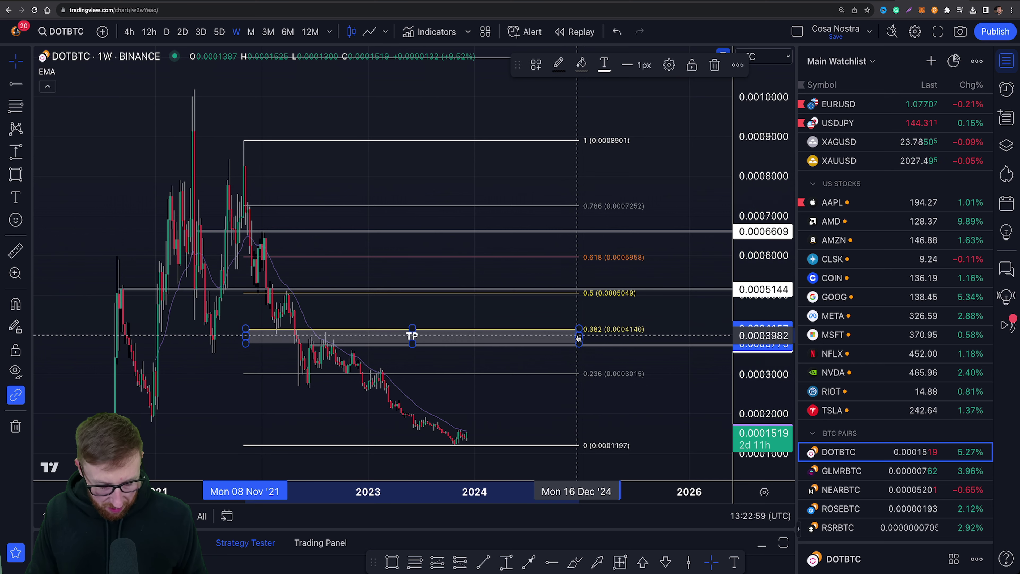
drag(579, 337, 542, 297)
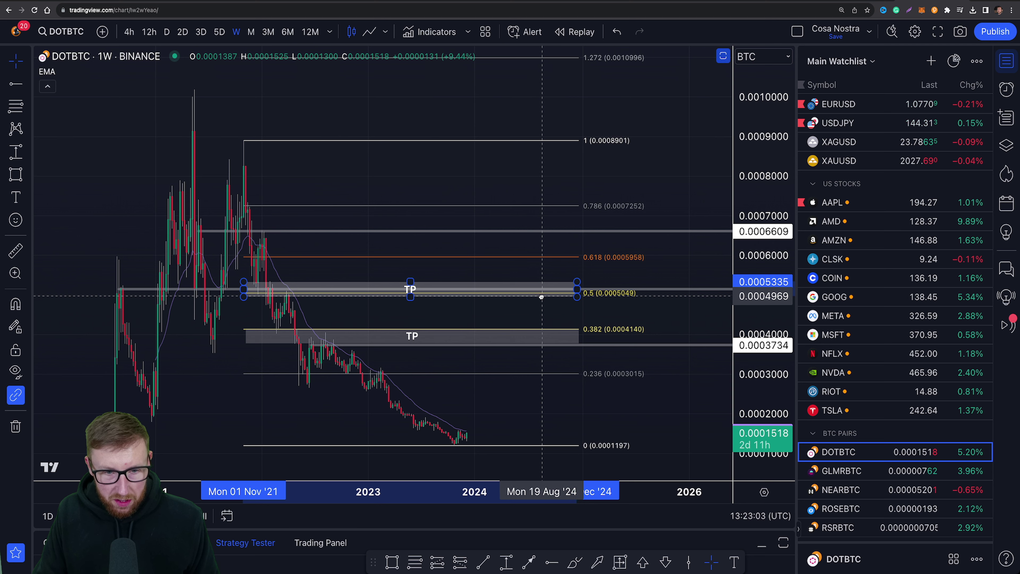
click(542, 302)
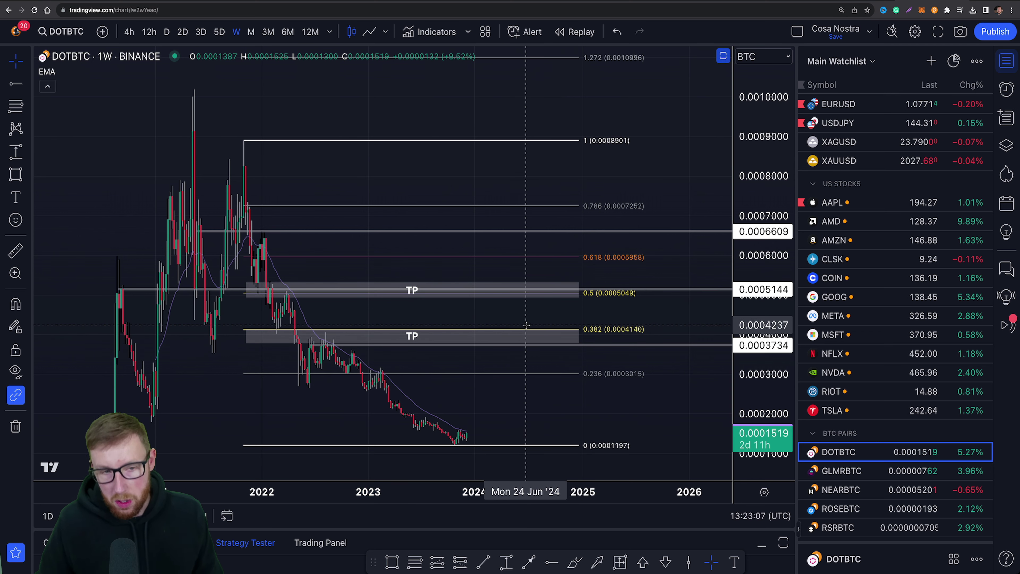
Copy the 0.5 TP rectangle up to the 0.618 Fibonacci level.
click(567, 287)
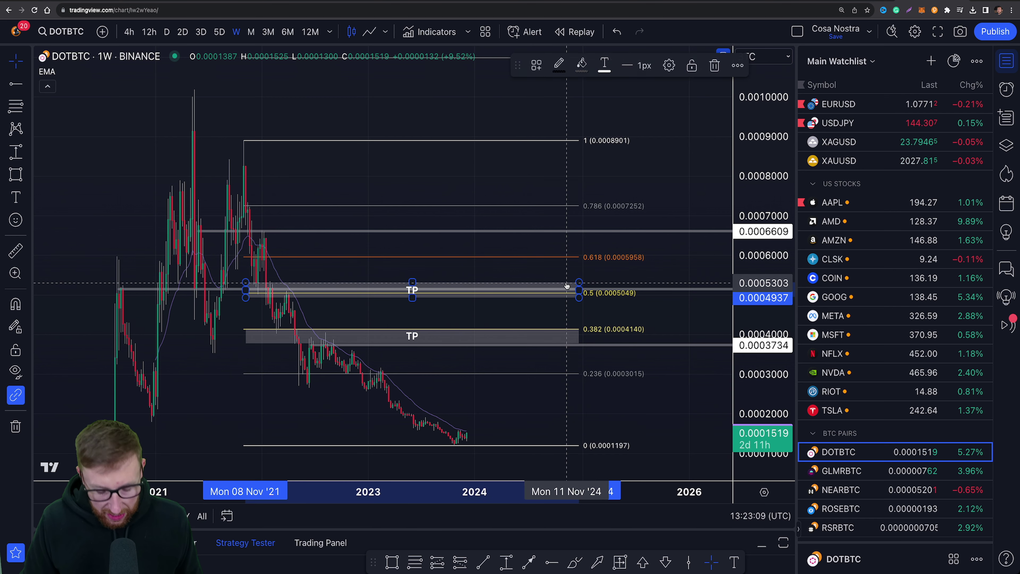
mouse_move(567, 286)
mouse_down()
mouse_move(565, 247)
mouse_move(565, 257)
mouse_move(579, 232)
mouse_up()
click(523, 331)
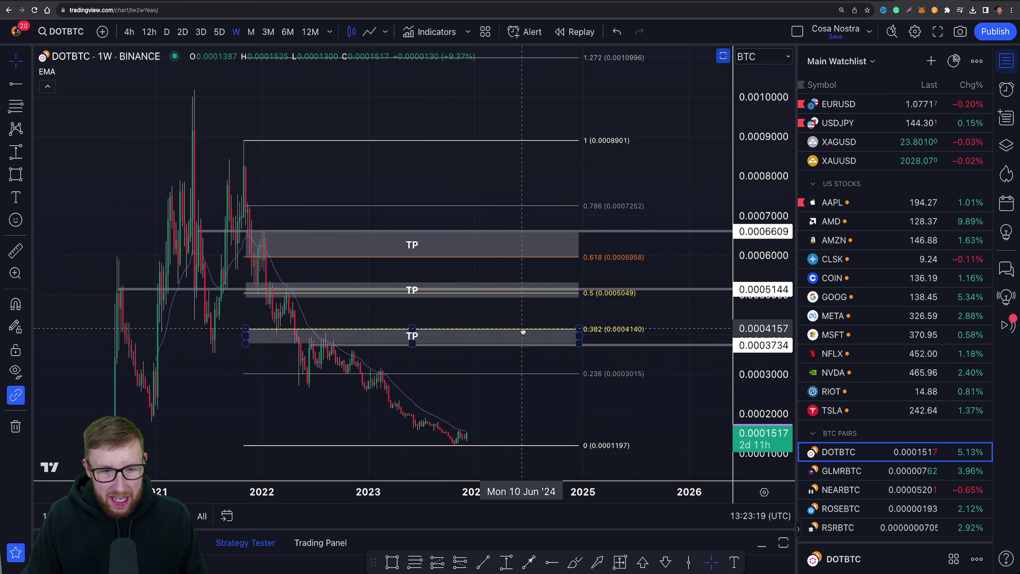
click(588, 294)
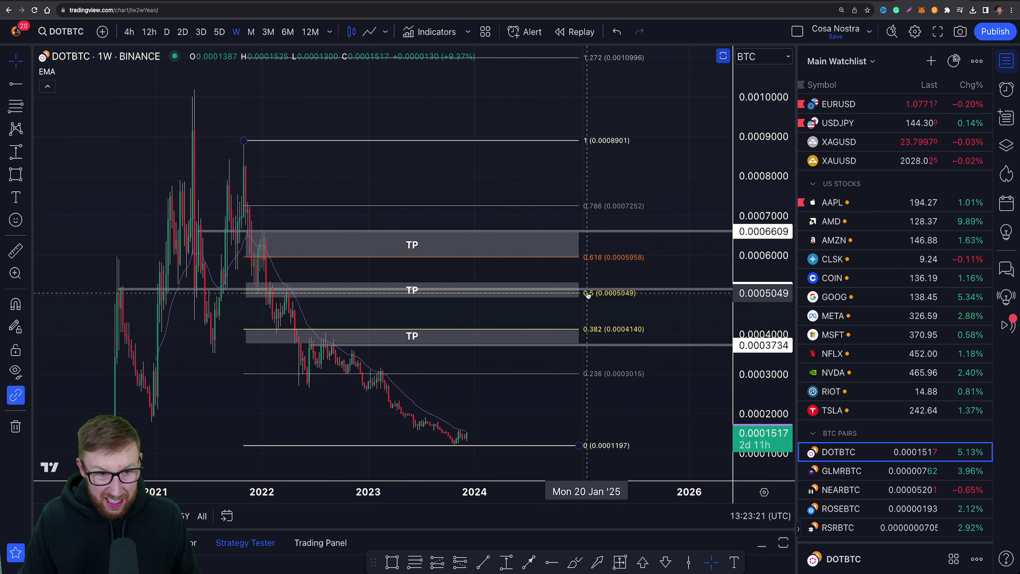
click(579, 233)
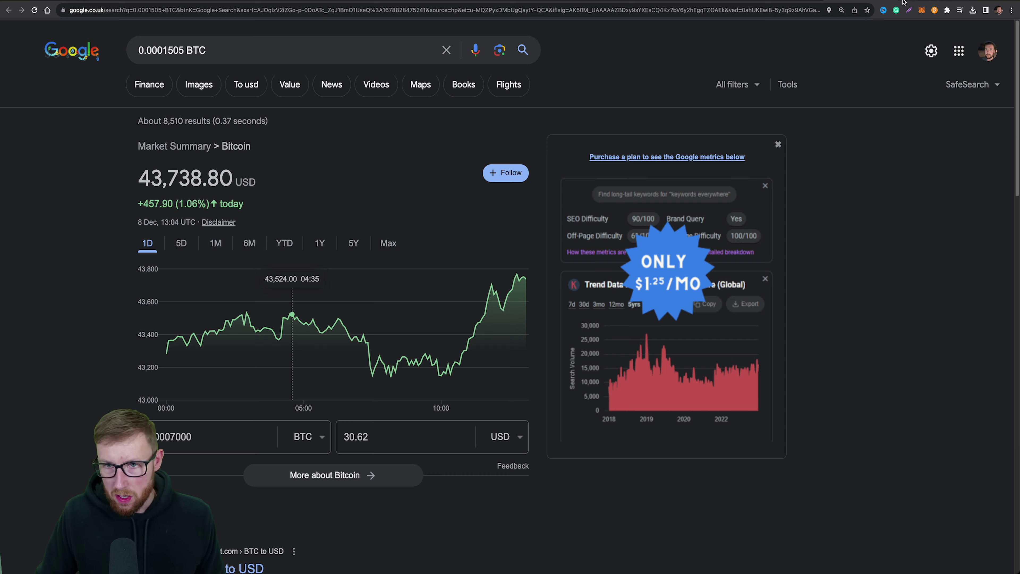
Go back to the weekly DOTBTC chart showing the three TP zones.
click(929, 2)
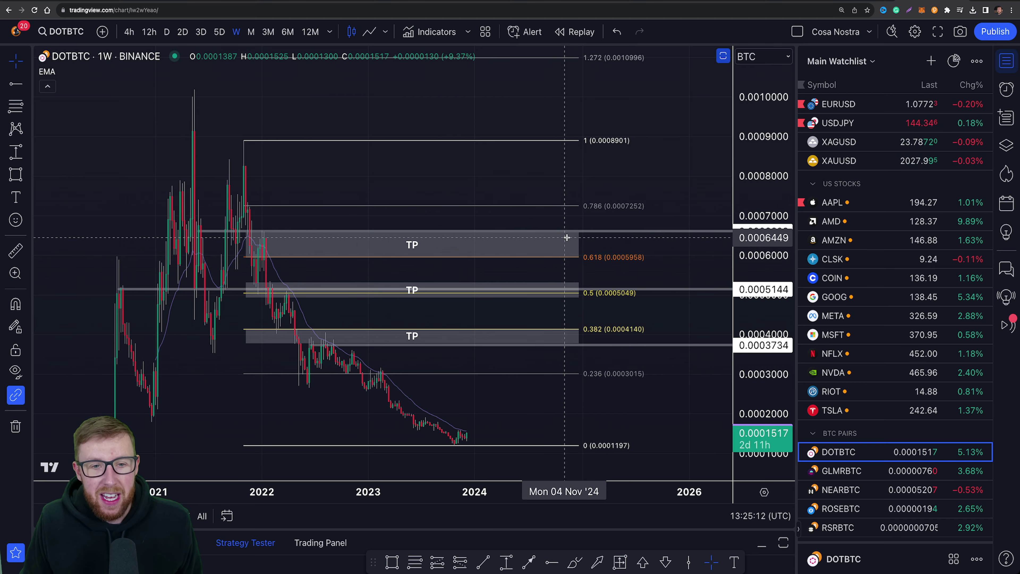
Copy the 0.618 TP rectangle up to the 1 level and stretch its top to 1.272.
click(579, 239)
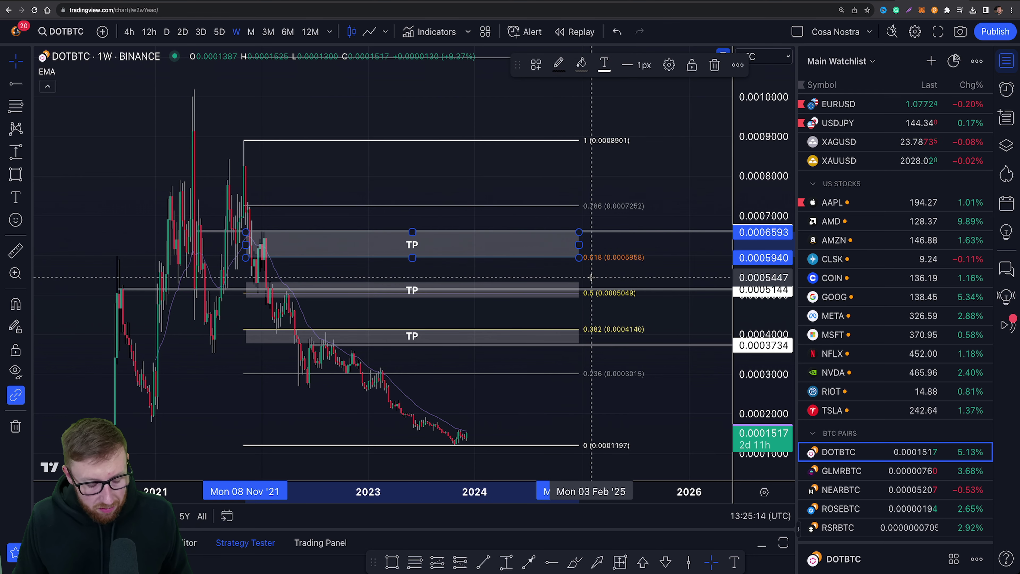
drag(575, 243, 565, 141)
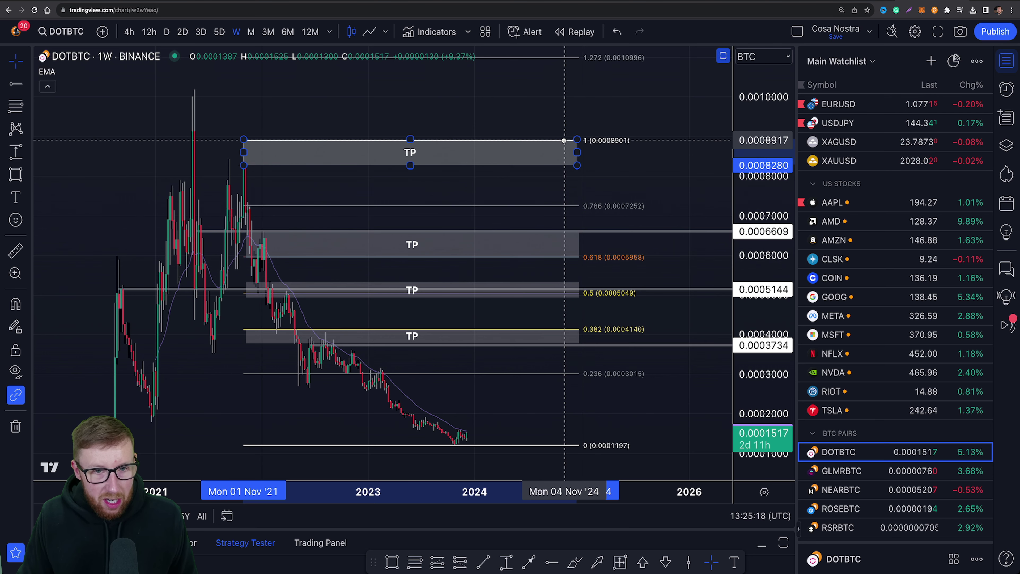
click(458, 223)
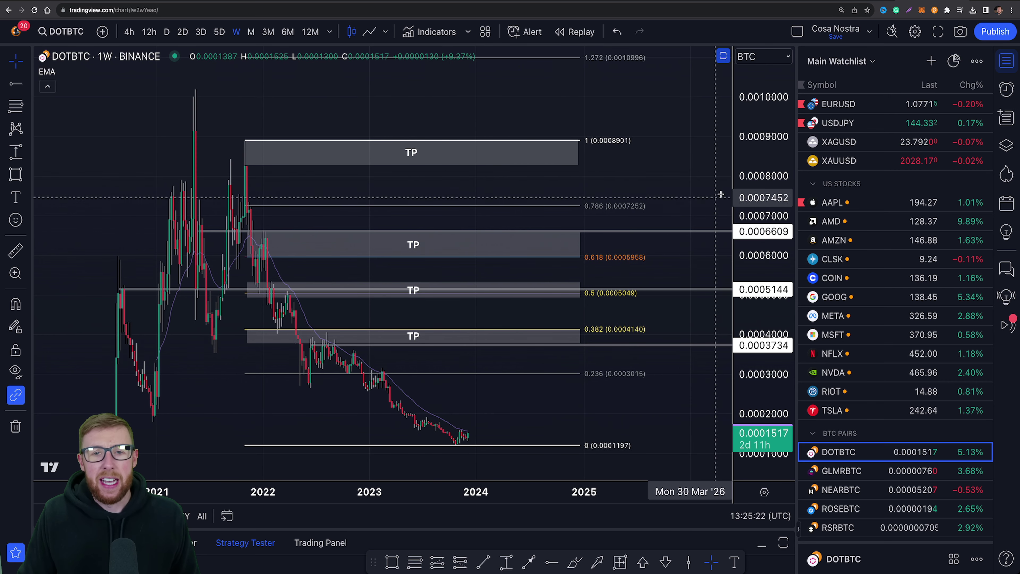
click(572, 163)
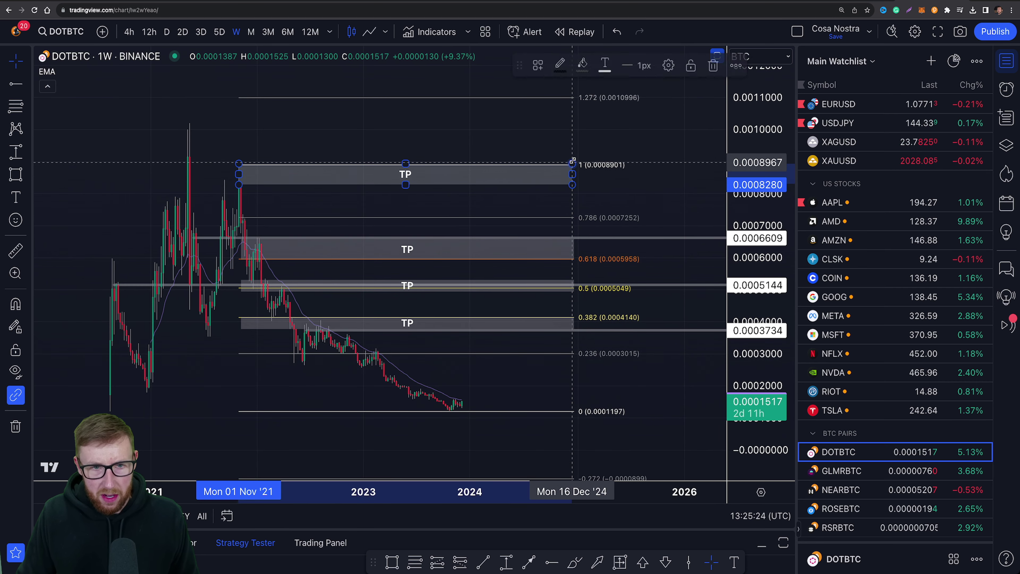
drag(572, 163, 574, 98)
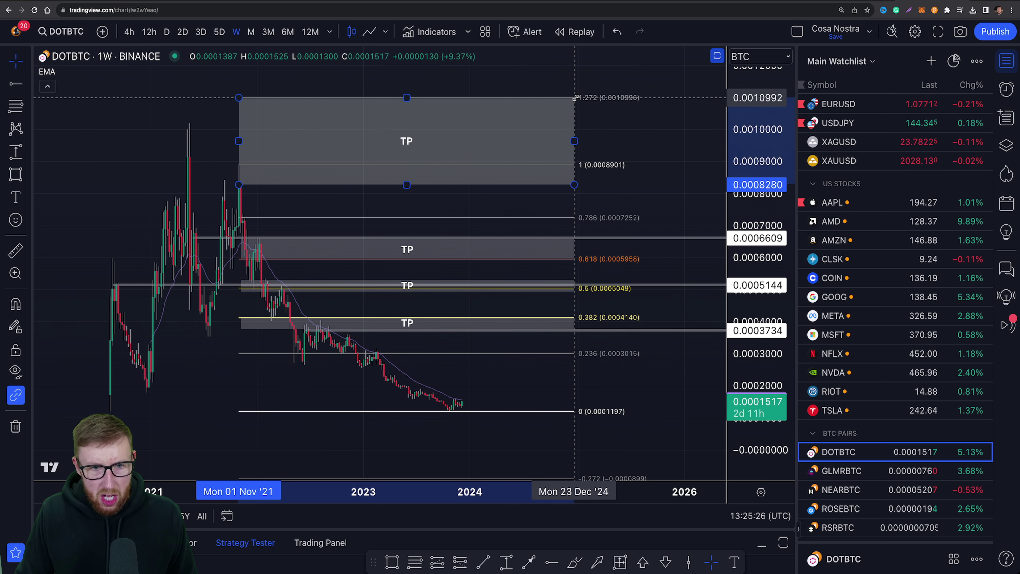
click(627, 141)
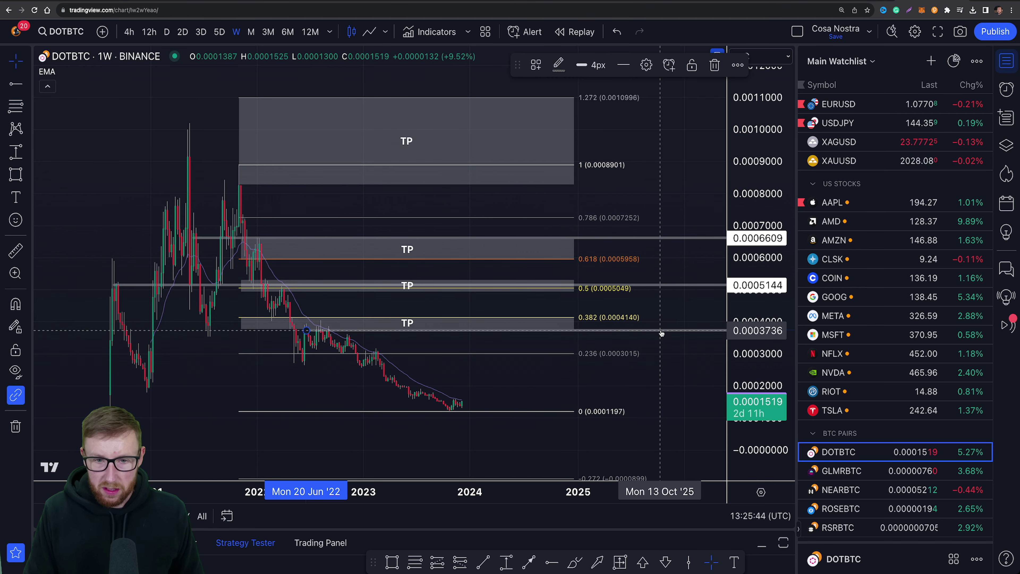
Delete a horizontal price line and the Fibonacci retracement from the chart.
click(682, 286)
key(Delete)
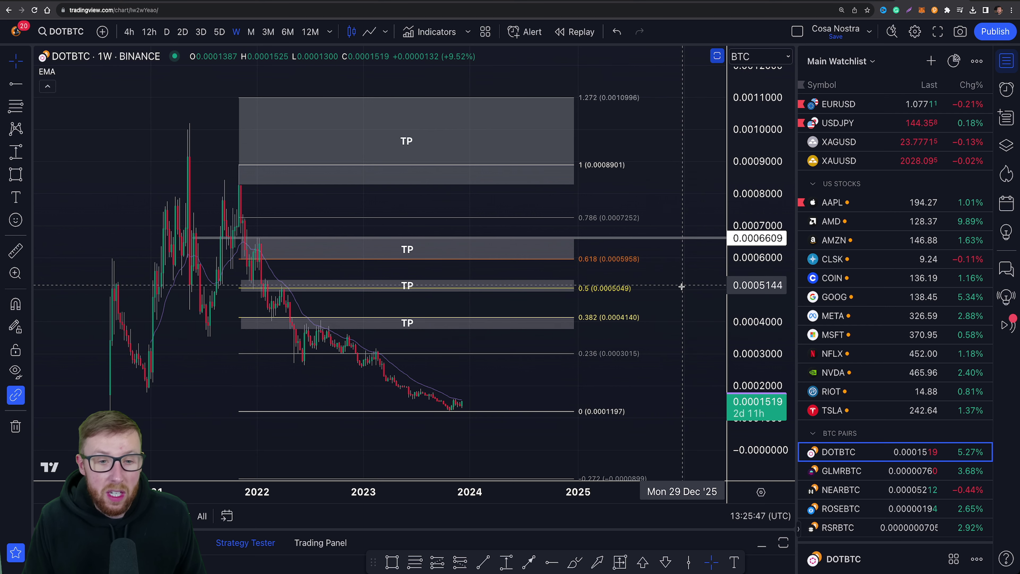
click(605, 356)
key(Delete)
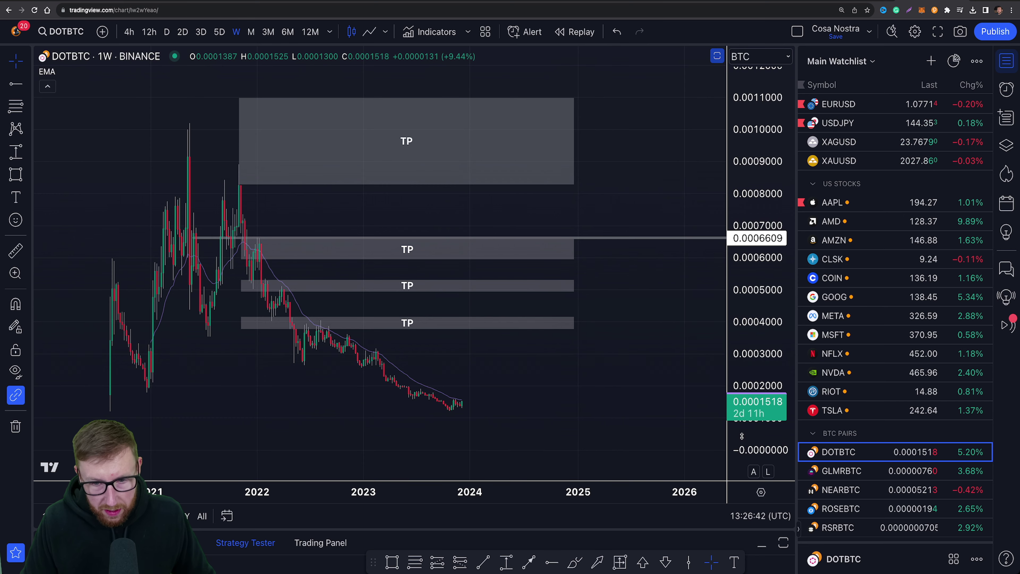
Stretch the price scale and pan to enlarge the latest 2023 weekly candles.
drag(731, 434, 731, 313)
drag(633, 437, 597, 273)
scroll(483, 353, up, 5)
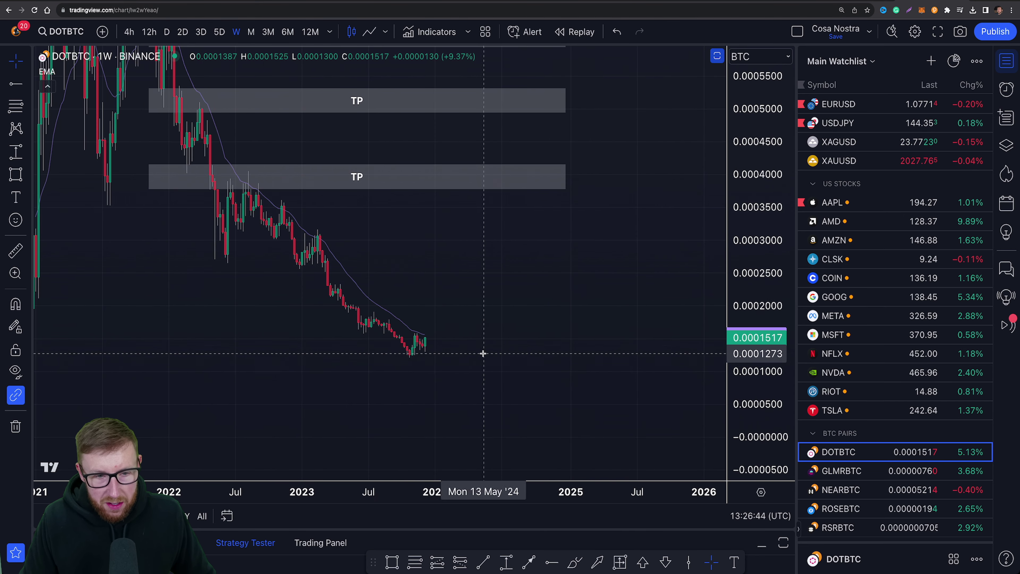
scroll(386, 362, left, 5)
drag(739, 409, 690, 195)
scroll(407, 347, up, 5)
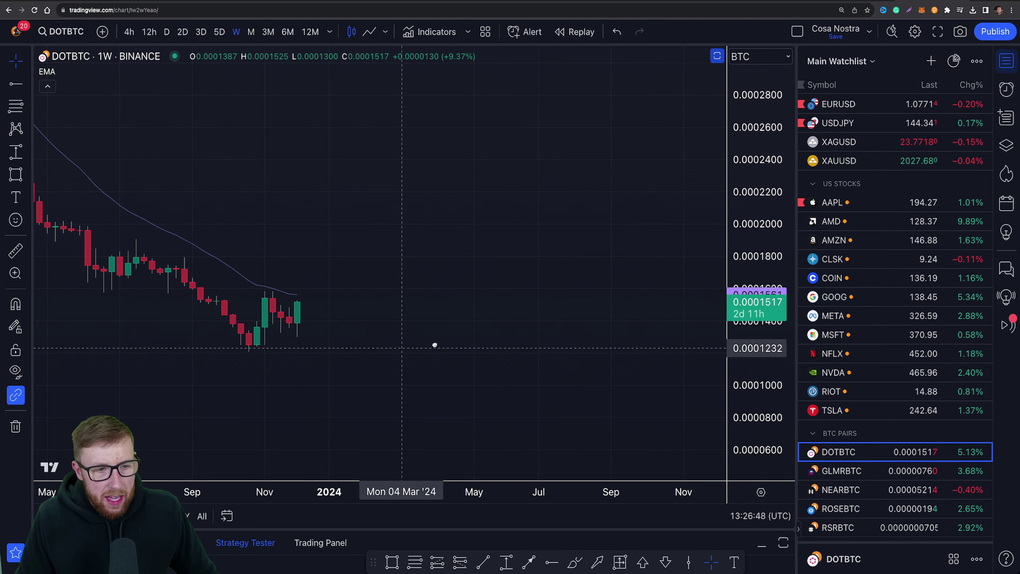
scroll(503, 370, left, 5)
drag(748, 378, 748, 265)
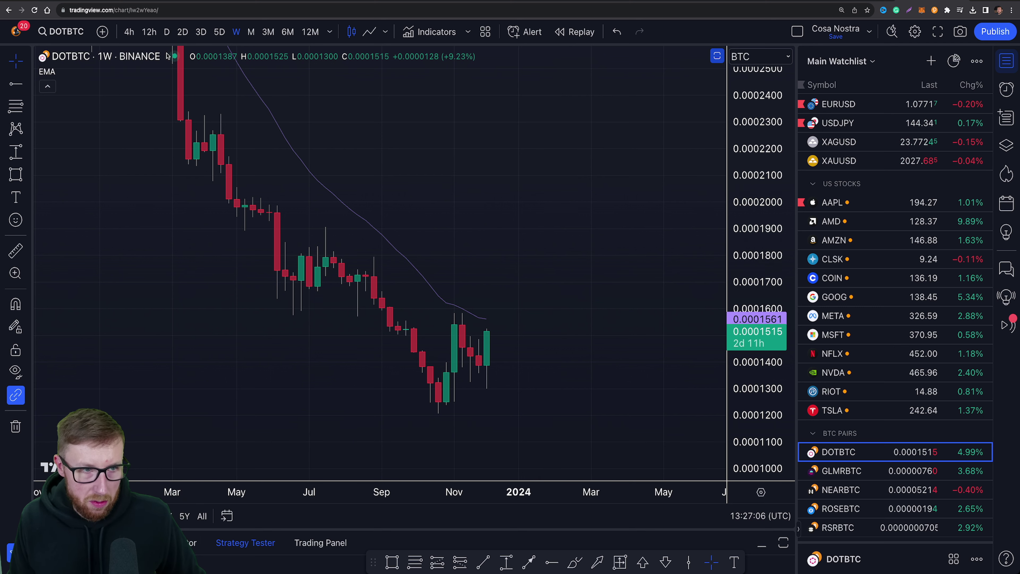
Switch DOTBTC to daily candles and centre the recent candles in view.
click(169, 32)
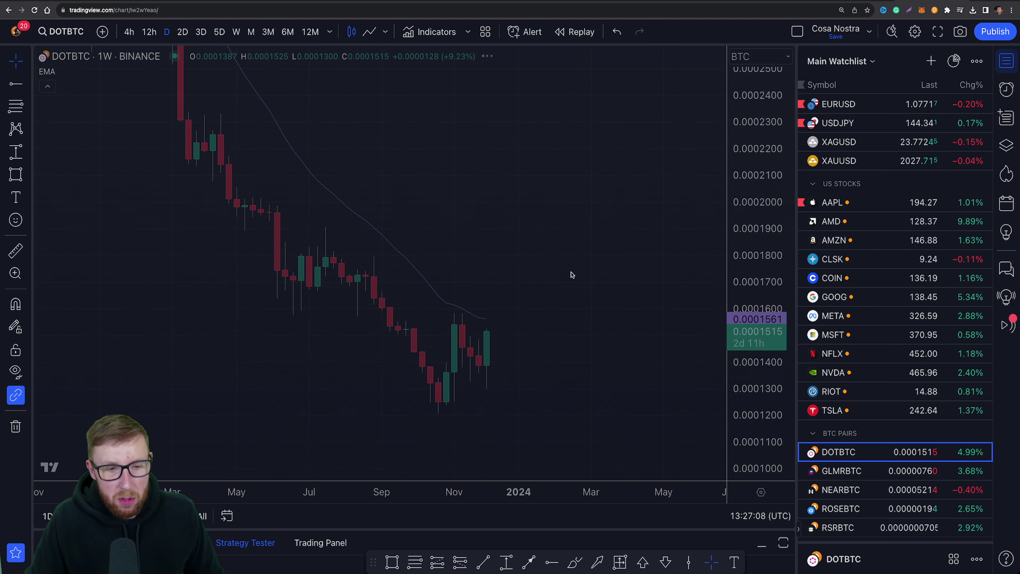
drag(763, 392, 763, 337)
scroll(641, 430, down, 3)
drag(640, 430, 579, 266)
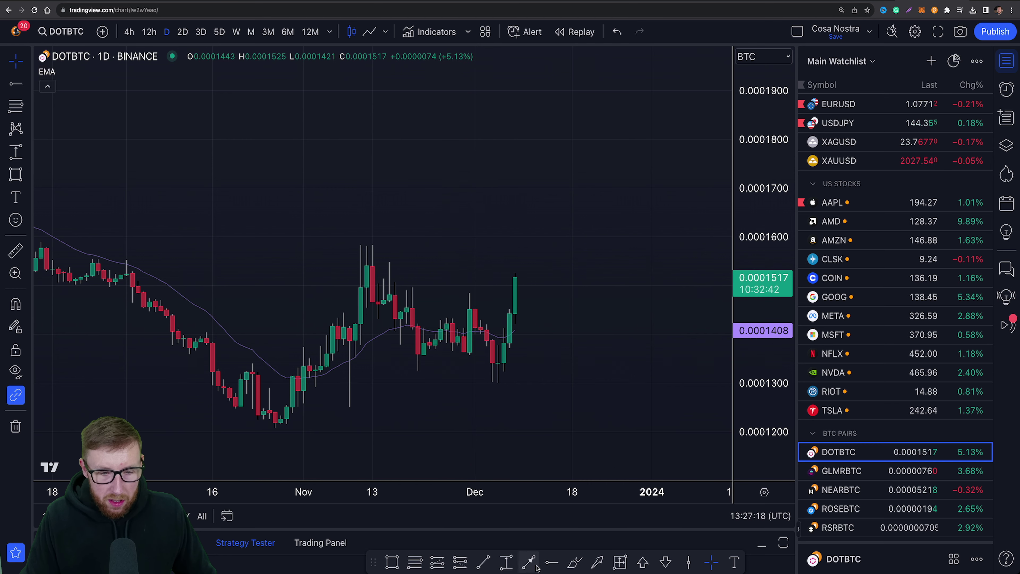
Place a horizontal ray at 0.0001451, then delete it.
click(551, 562)
click(468, 309)
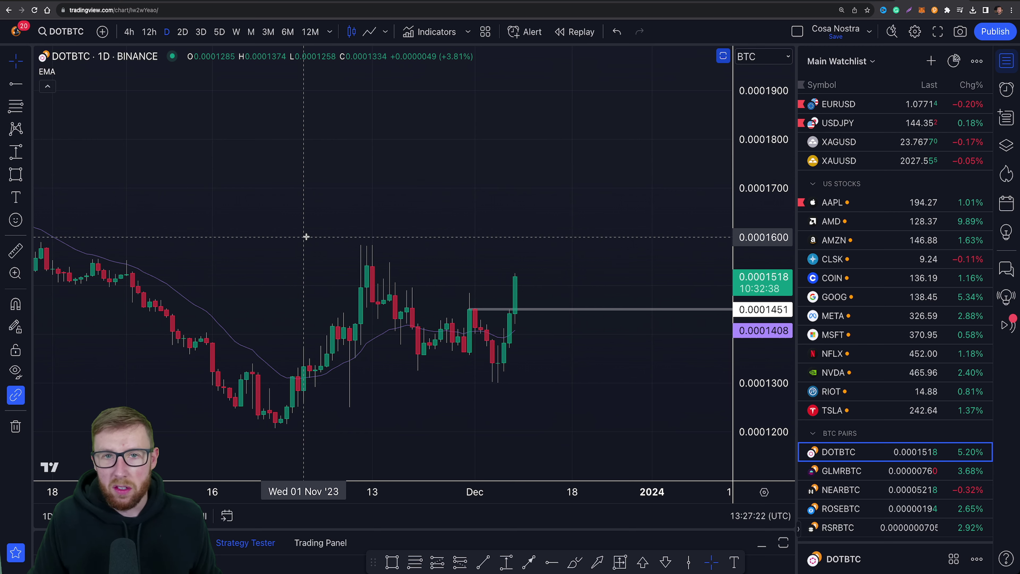
click(632, 311)
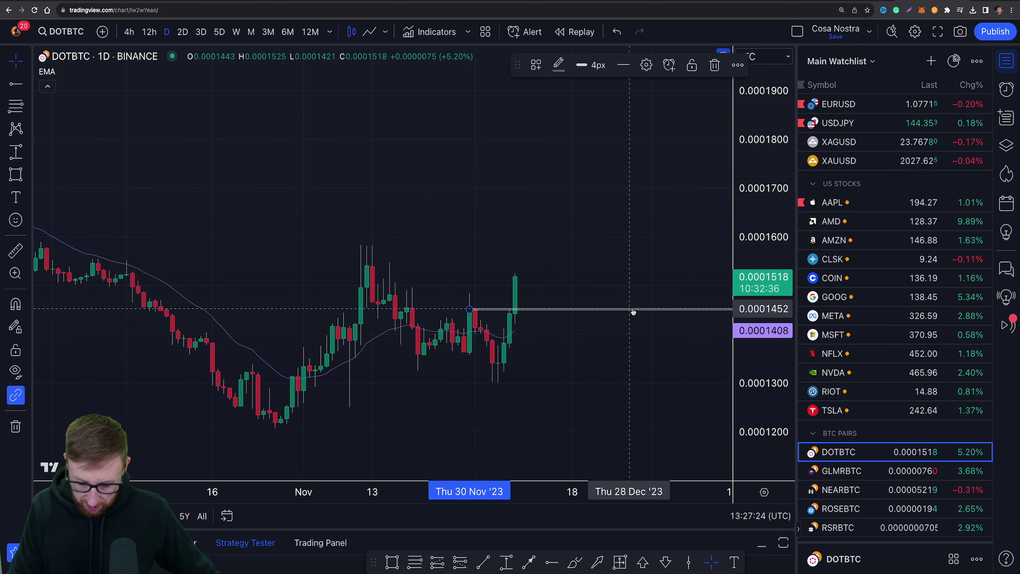
key(Delete)
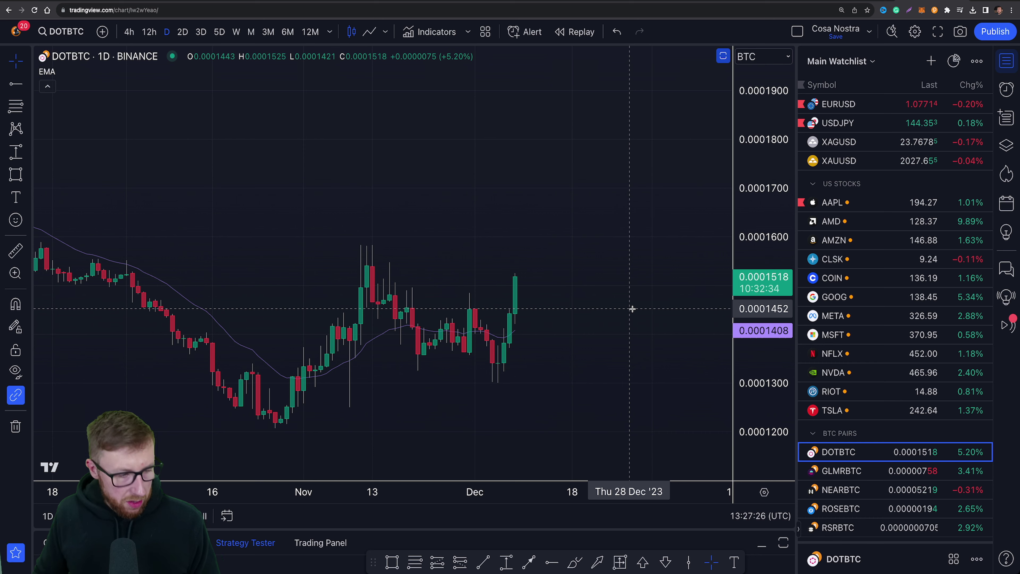